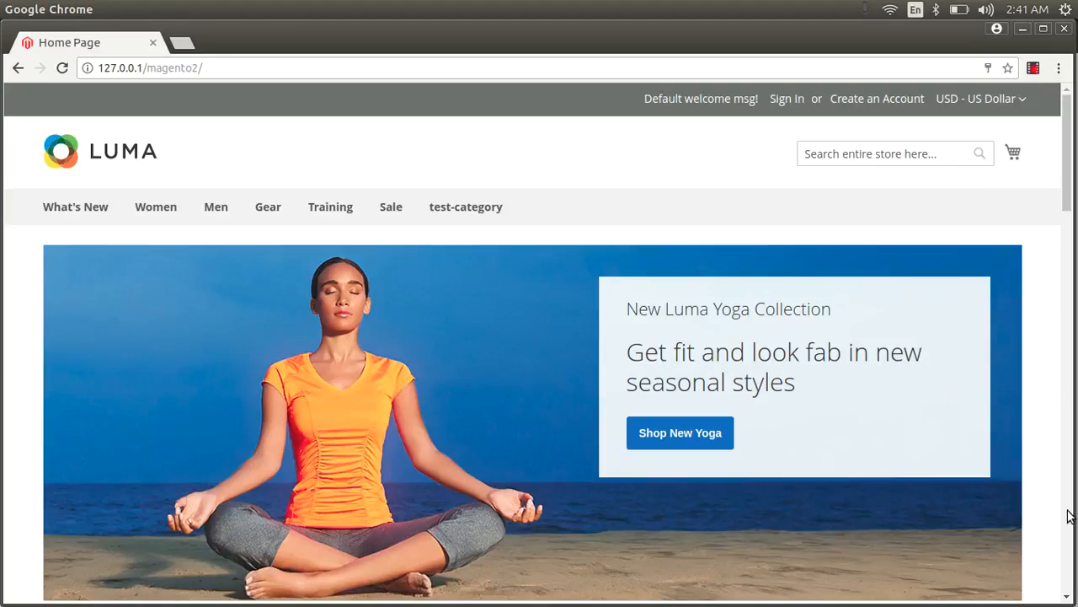
Bring up gedit's 'security' file and select the 18-tip Magento hardening checklist.
{"action": "key", "text": "alt+Tab"}
{"action": "key", "text": "alt+Tab"}
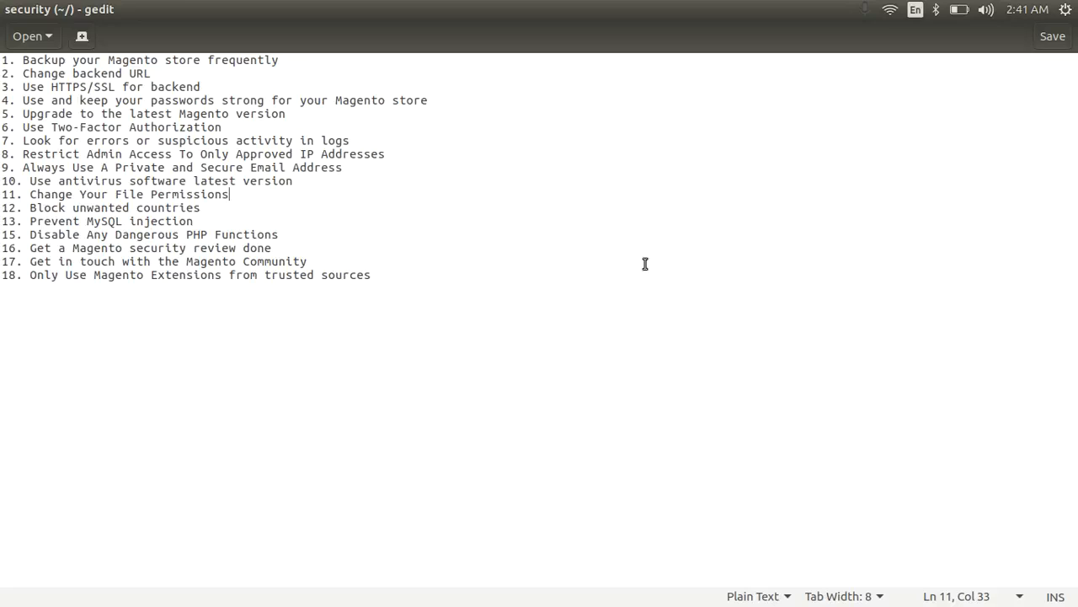
{"action": "left_click_drag", "start_coordinate": [422, 328], "coordinate": [3, 61]}
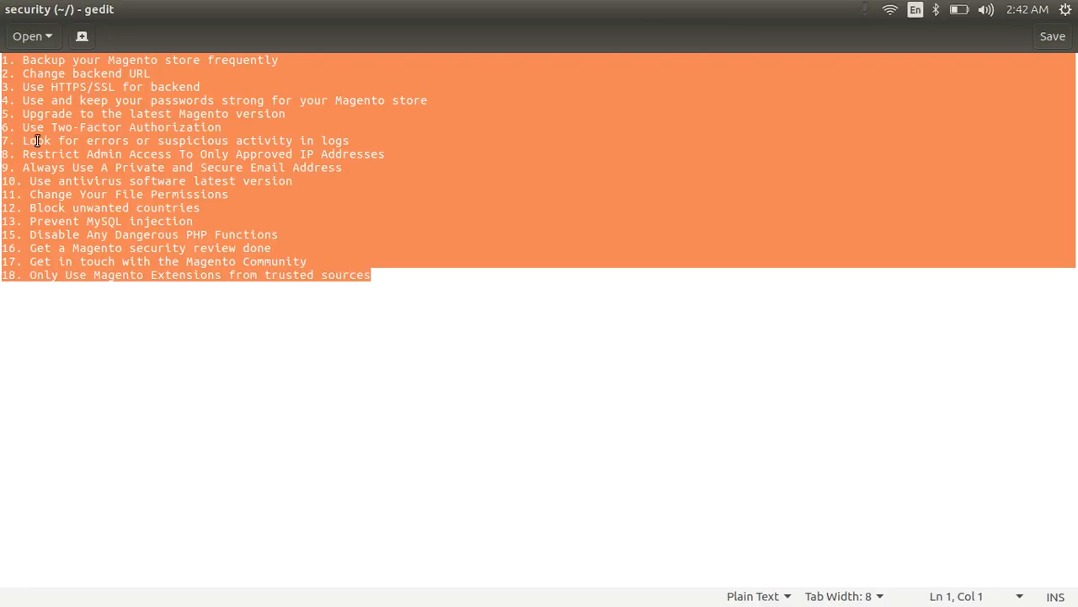
Insert a blank line between tip 1 and tip 2, then select tip 1 about backups.
{"action": "left_click", "coordinate": [23, 116]}
{"action": "left_click", "coordinate": [4, 73]}
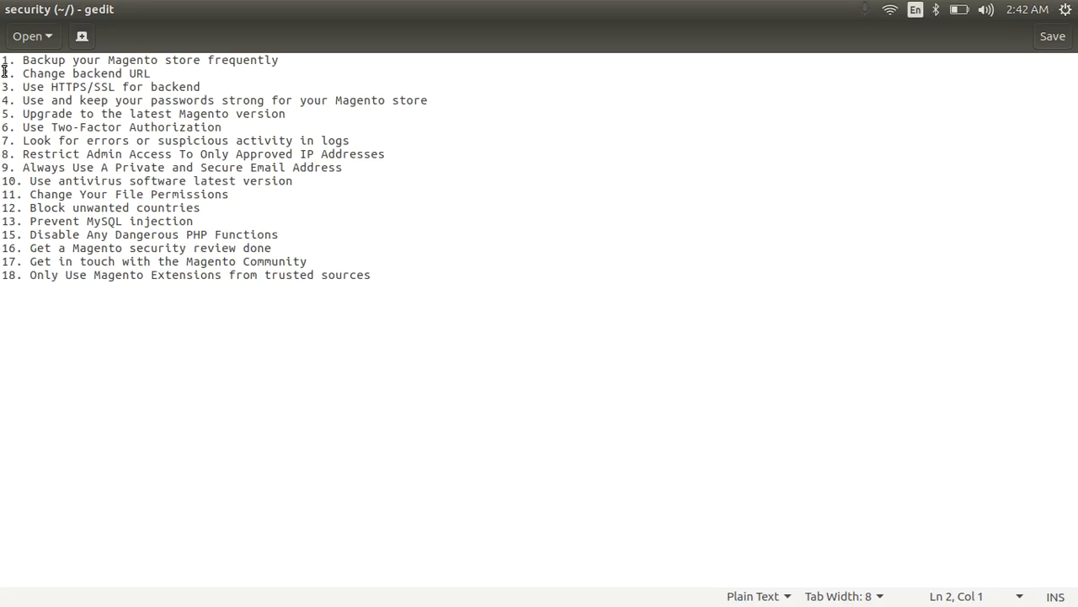
{"action": "key", "text": "Return"}
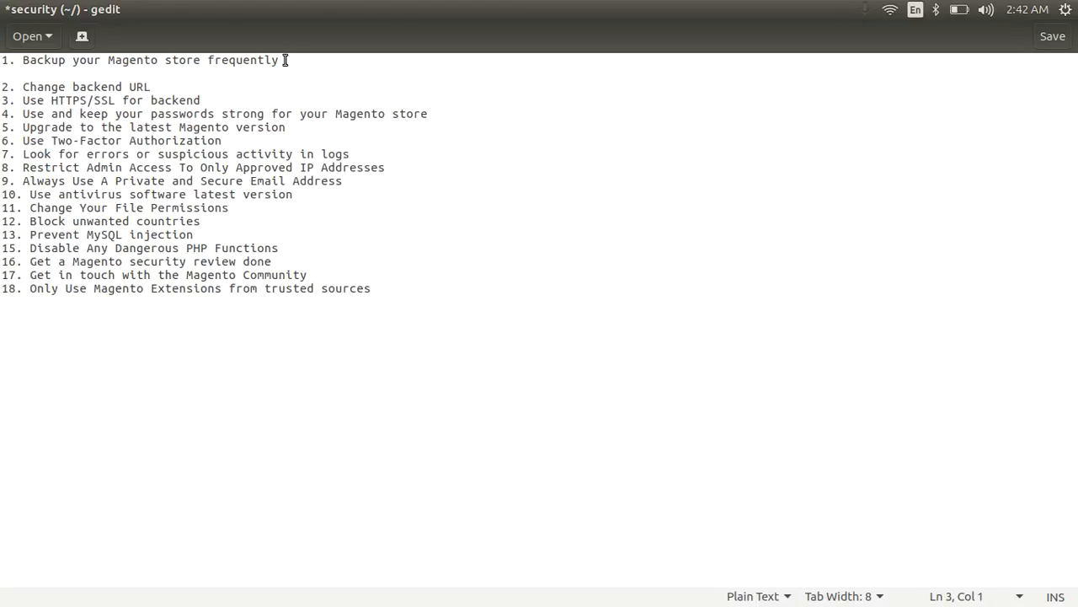
{"action": "left_click_drag", "start_coordinate": [281, 60], "coordinate": [2, 47]}
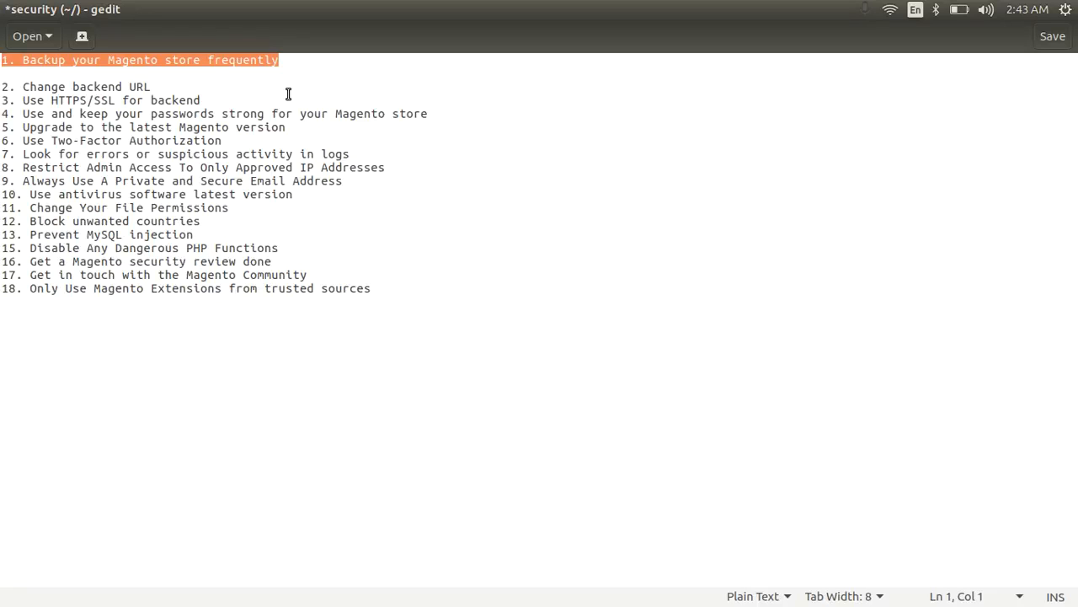
Load the store's /admin address in Chrome to reach the Magento sign-in page.
{"action": "mouse_move", "coordinate": [2, 263]}
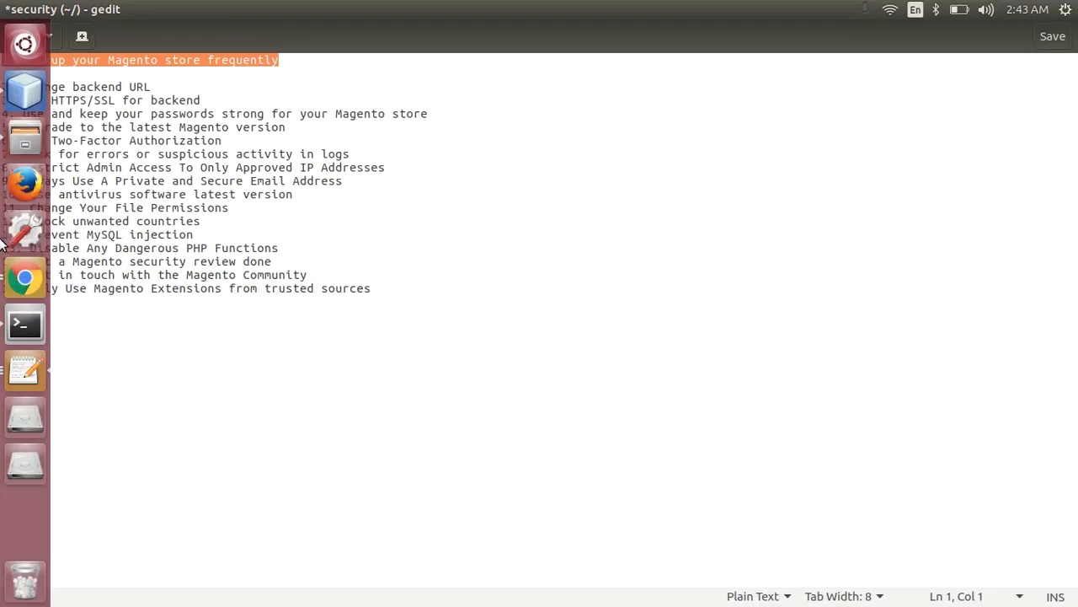
{"action": "left_click", "coordinate": [28, 280]}
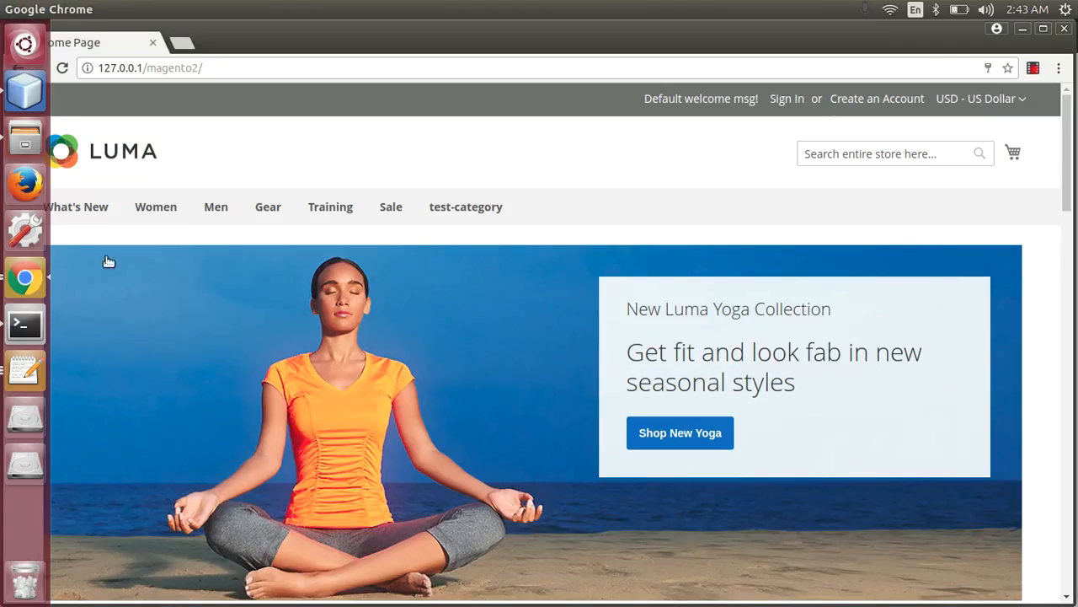
{"action": "left_click", "coordinate": [253, 67]}
{"action": "left_click", "coordinate": [274, 67]}
{"action": "type", "text": "admin"}
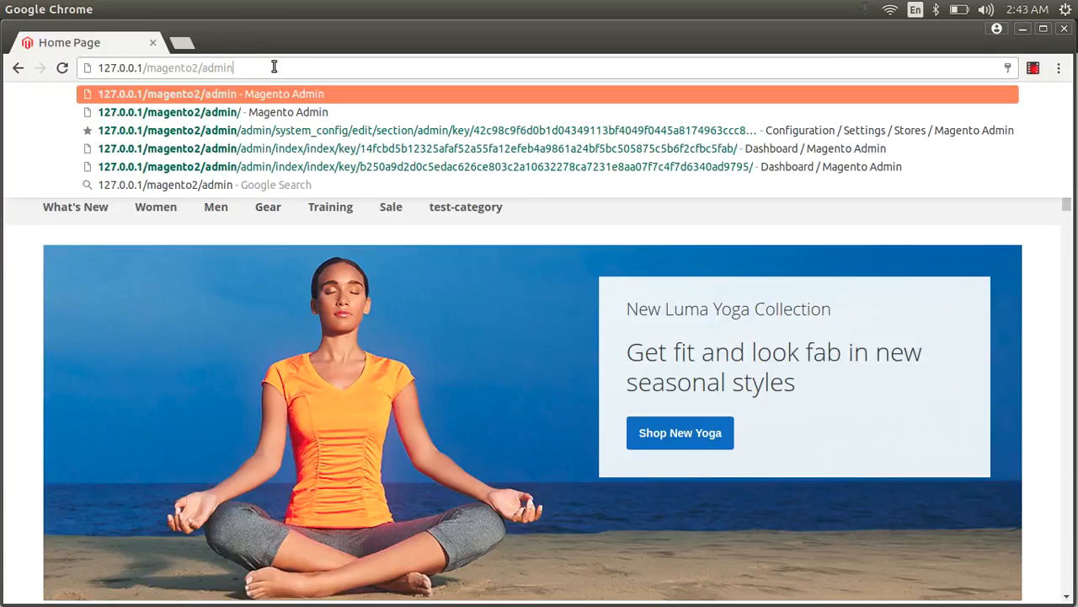
{"action": "key", "text": "Return"}
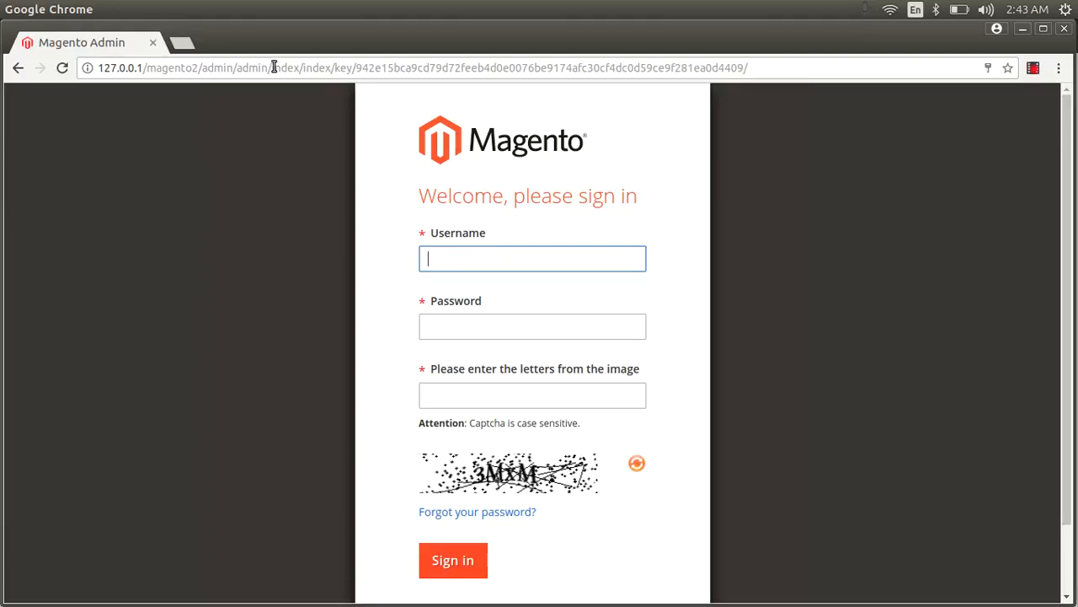
Sign in with the admin username, password and the captcha letters.
{"action": "type", "text": "aftab"}
{"action": "key", "text": "Tab"}
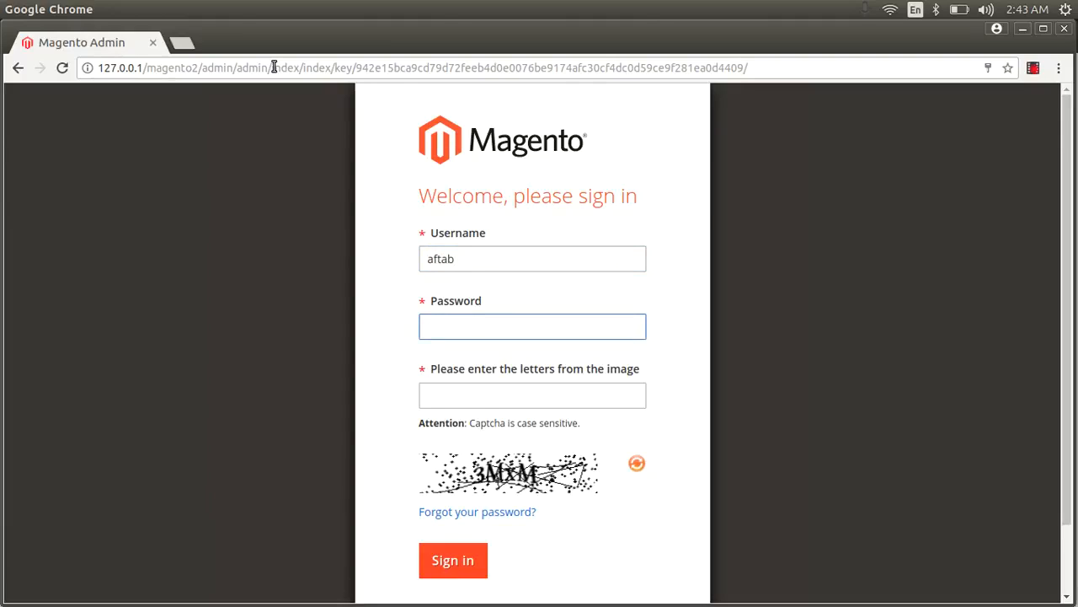
{"action": "type", "text": "**********"}
{"action": "left_click", "coordinate": [541, 402]}
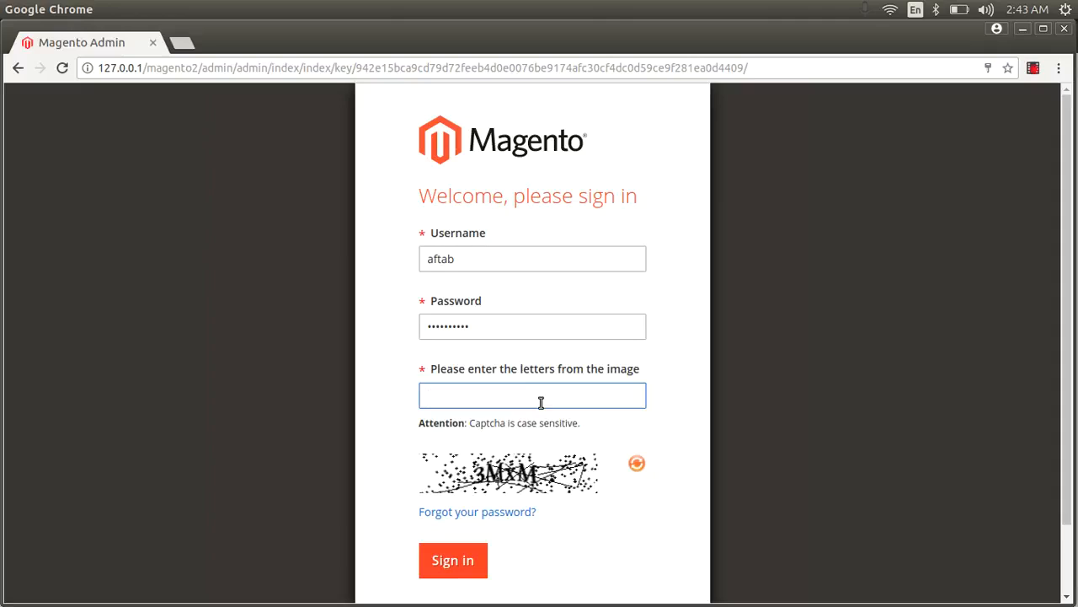
{"action": "type", "text": "3MxM"}
{"action": "left_click", "coordinate": [475, 560]}
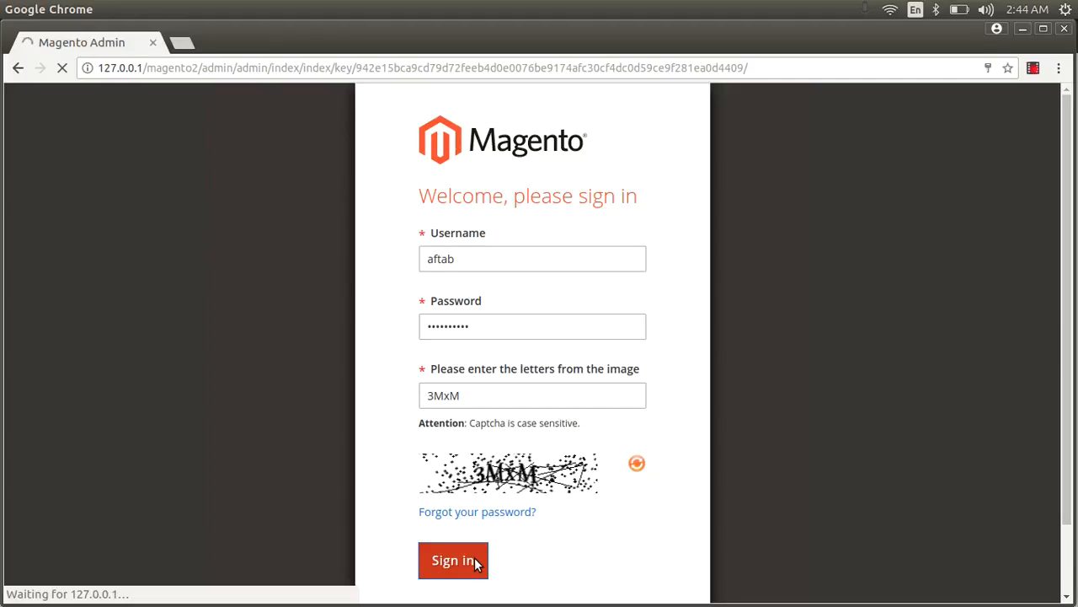
Navigate from the Dashboard to System > Tools > Backups, which lists no backups.
{"action": "scroll", "coordinate": [232, 498], "scroll_direction": "down", "scroll_amount": 1}
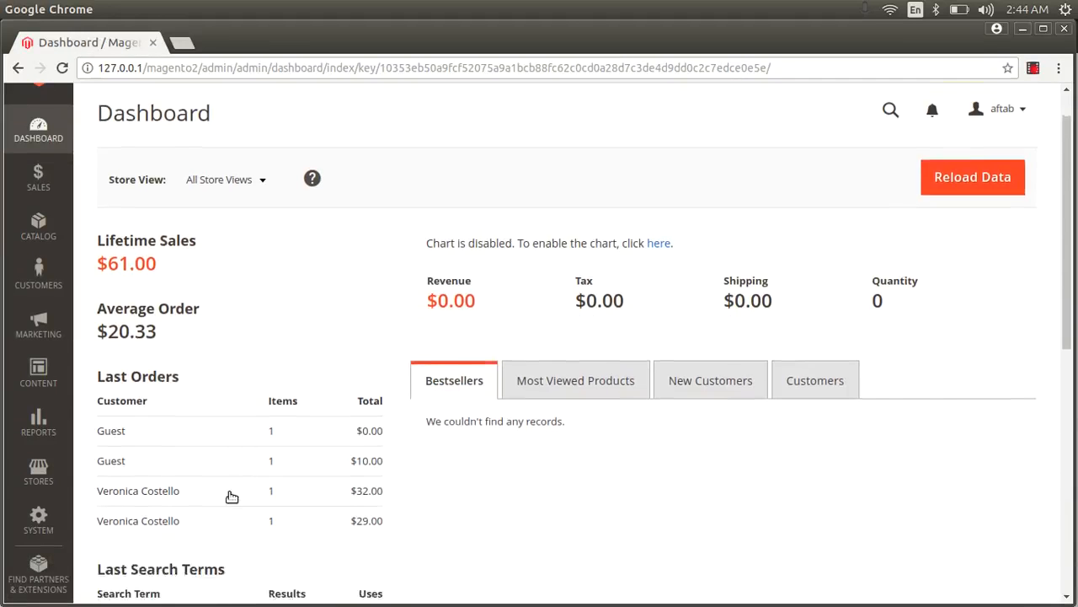
{"action": "scroll", "coordinate": [232, 497], "scroll_direction": "down", "scroll_amount": 4}
{"action": "left_click", "coordinate": [38, 519]}
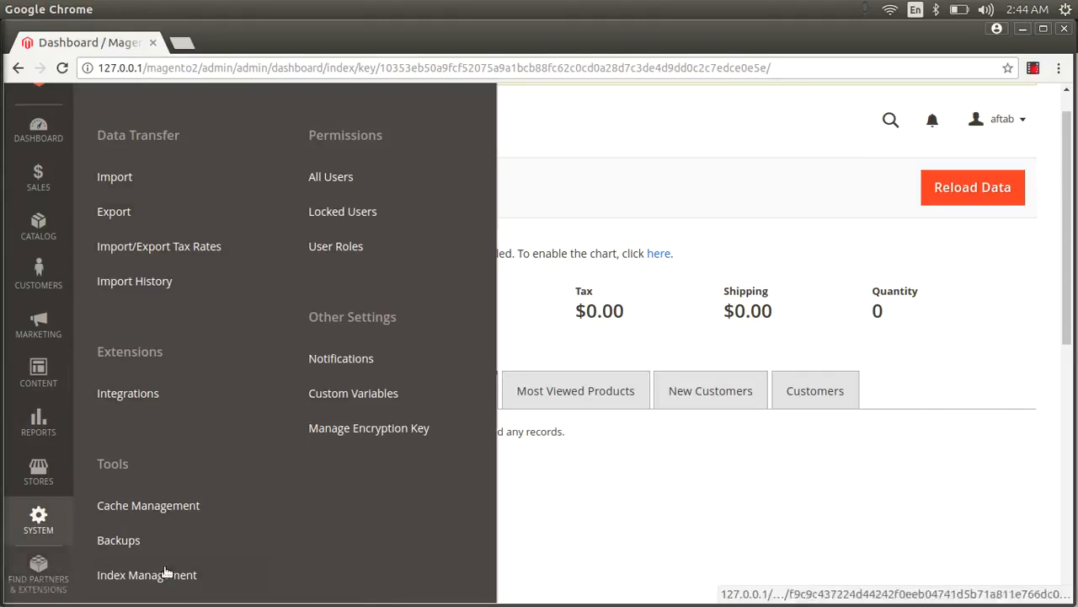
{"action": "scroll", "coordinate": [166, 573], "scroll_direction": "down", "scroll_amount": 1}
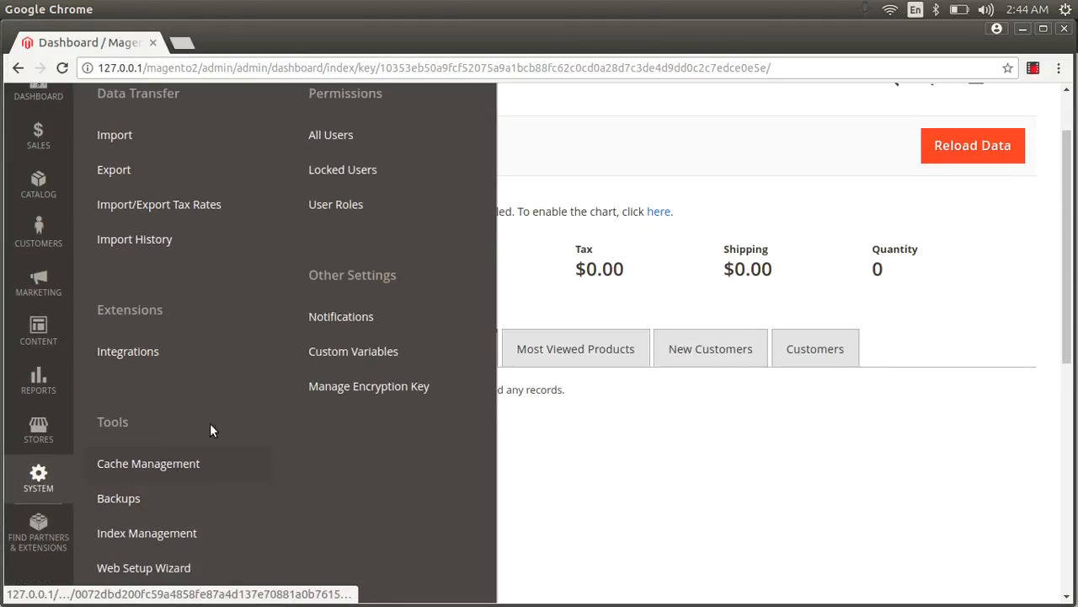
{"action": "scroll", "coordinate": [223, 411], "scroll_direction": "down", "scroll_amount": 1}
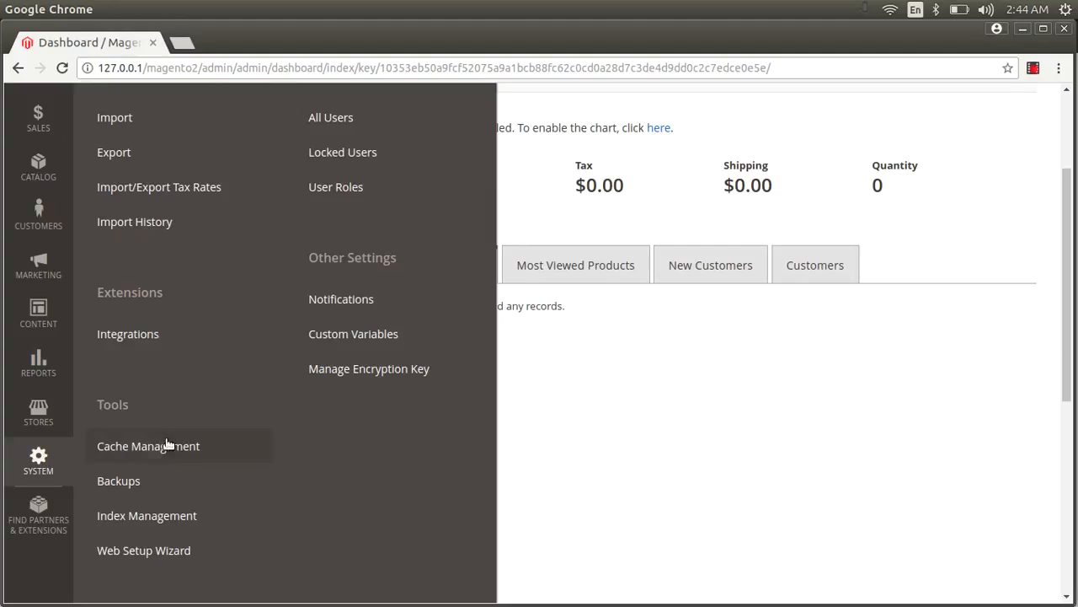
{"action": "left_click", "coordinate": [129, 484]}
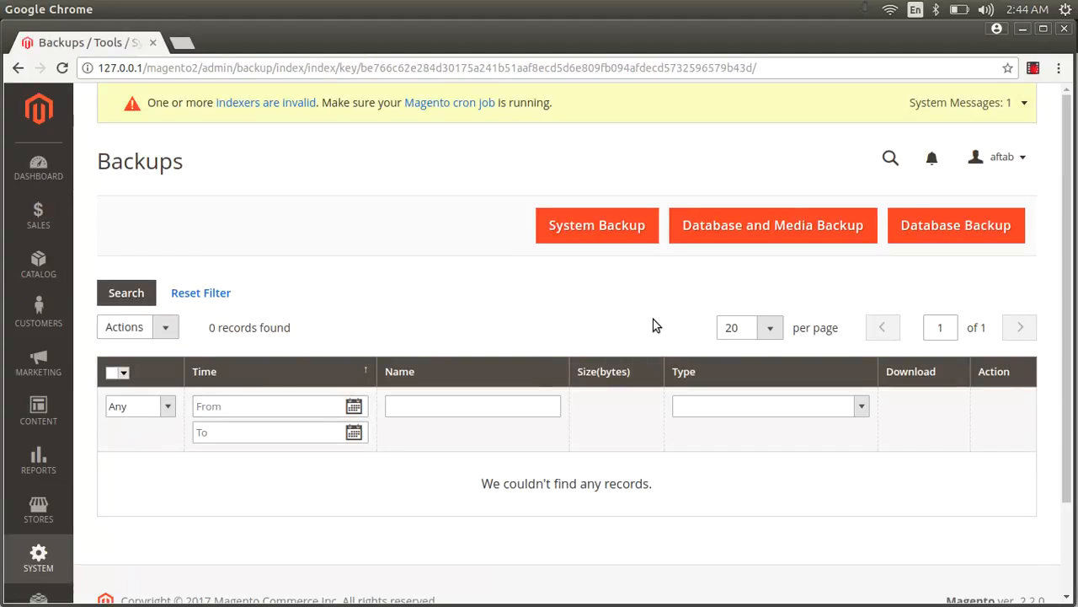
{"action": "left_click", "coordinate": [815, 228]}
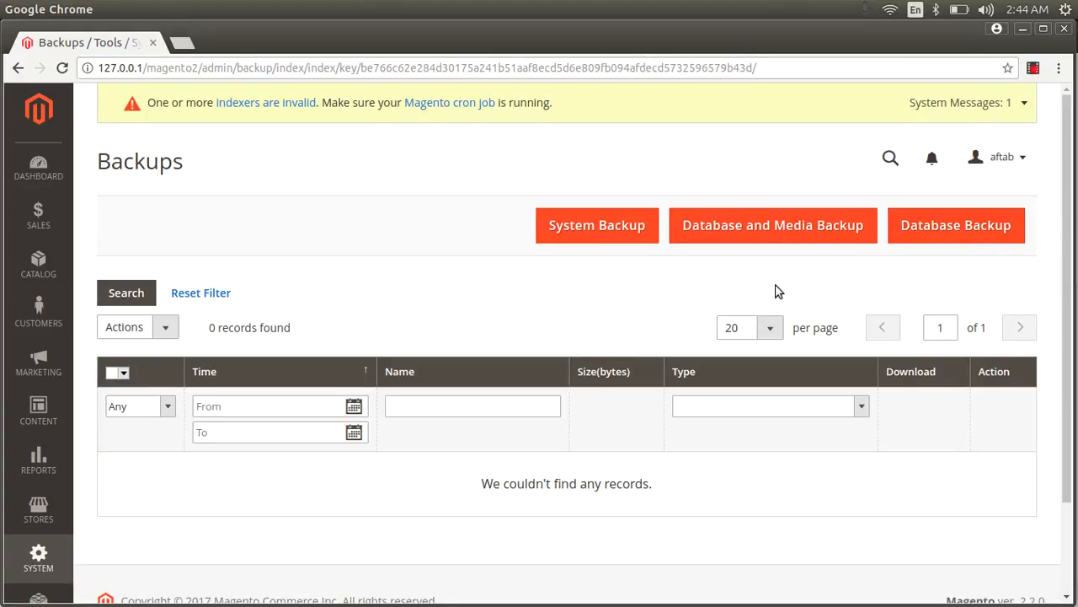
Start a database backup and enter a dated name built from backup, 5 nov mid night.
{"action": "left_click", "coordinate": [947, 237]}
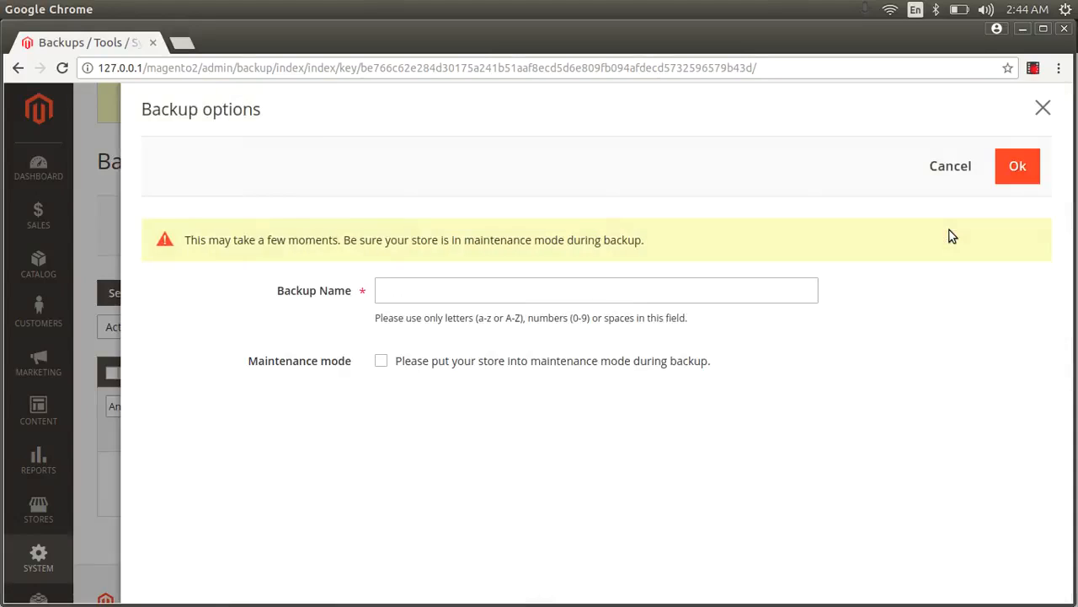
{"action": "left_click", "coordinate": [472, 294]}
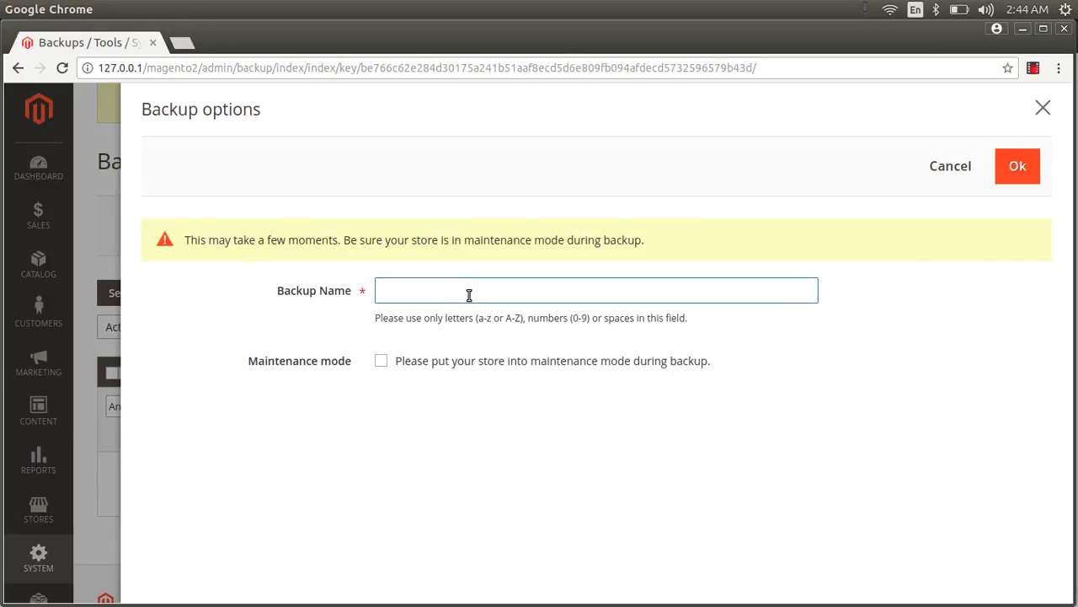
{"action": "type", "text": "backup"}
{"action": "left_click", "coordinate": [1035, 8]}
{"action": "left_click", "coordinate": [1035, 4]}
{"action": "type", "text": "nov-mid-night"}
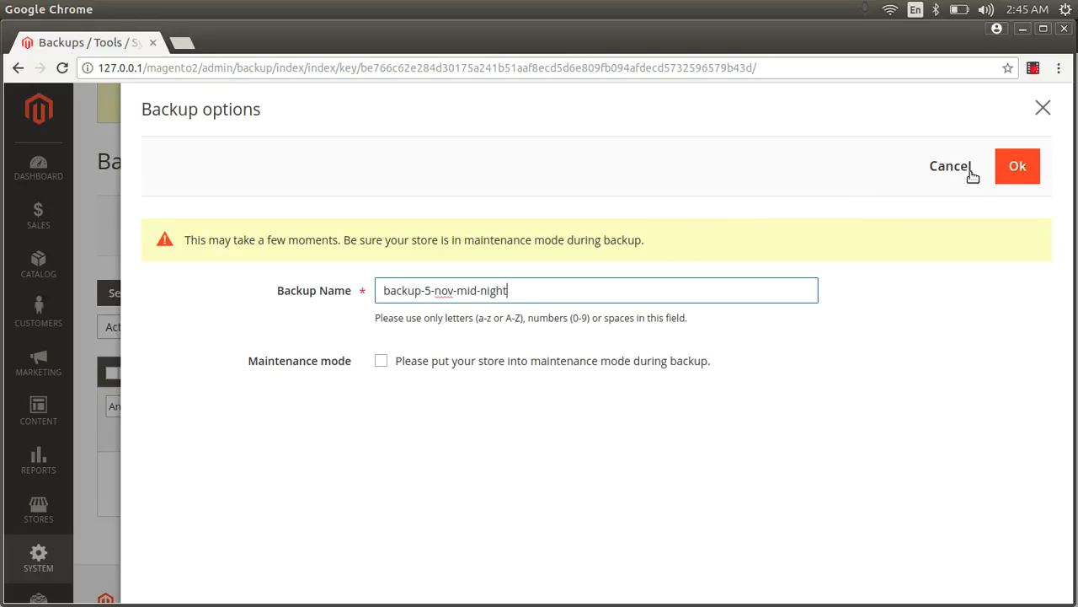
{"action": "left_click", "coordinate": [1021, 161]}
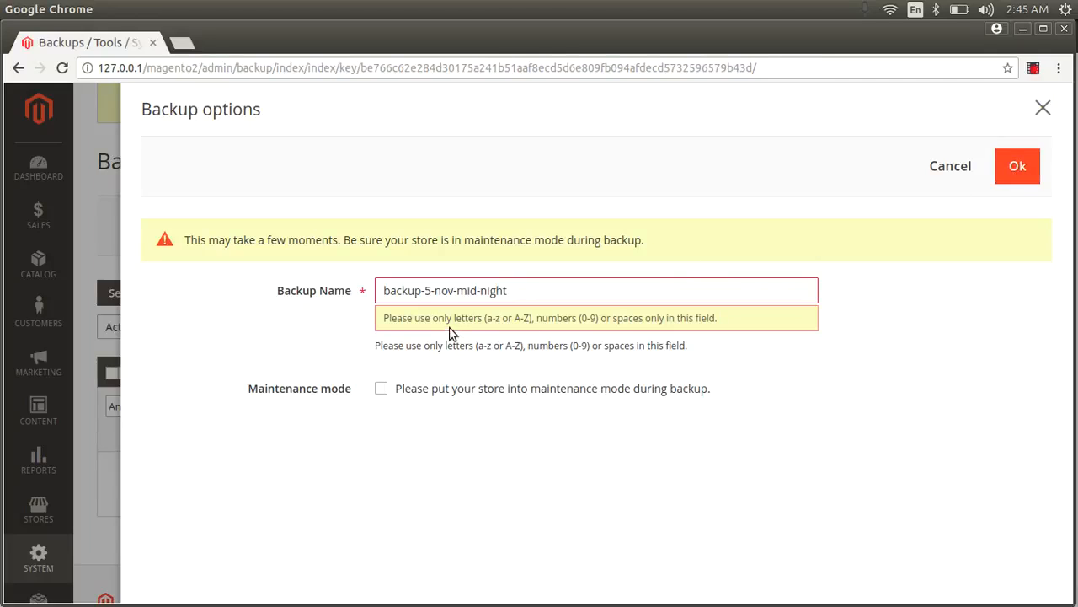
Strip the hyphens so the name is backup5novmidnight and run the database backup.
{"action": "left_click", "coordinate": [424, 291]}
{"action": "key", "text": "BackSpace"}
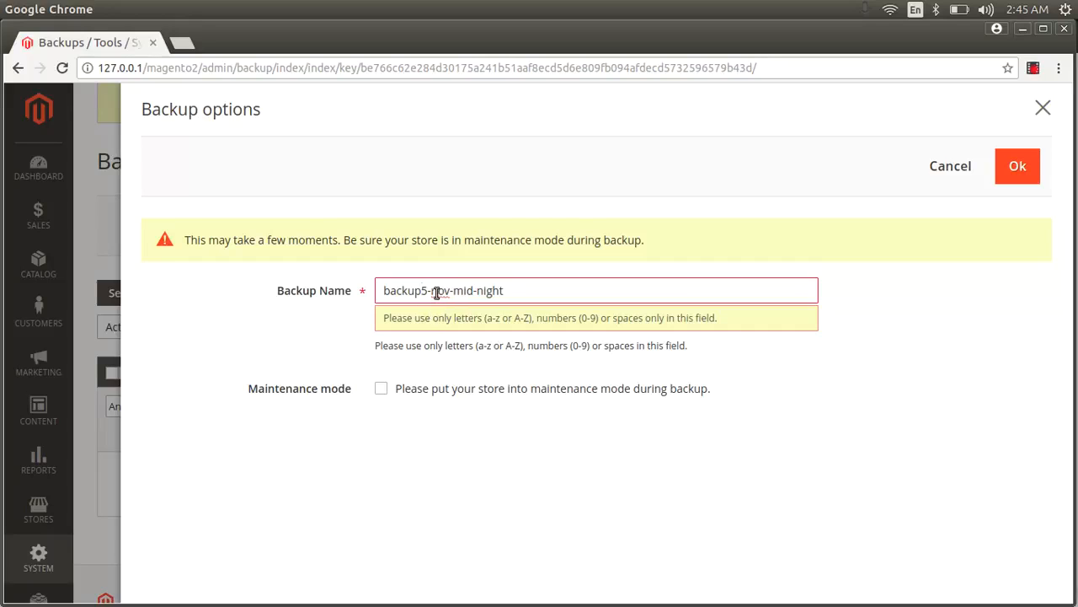
{"action": "left_click", "coordinate": [433, 291]}
{"action": "key", "text": "BackSpace"}
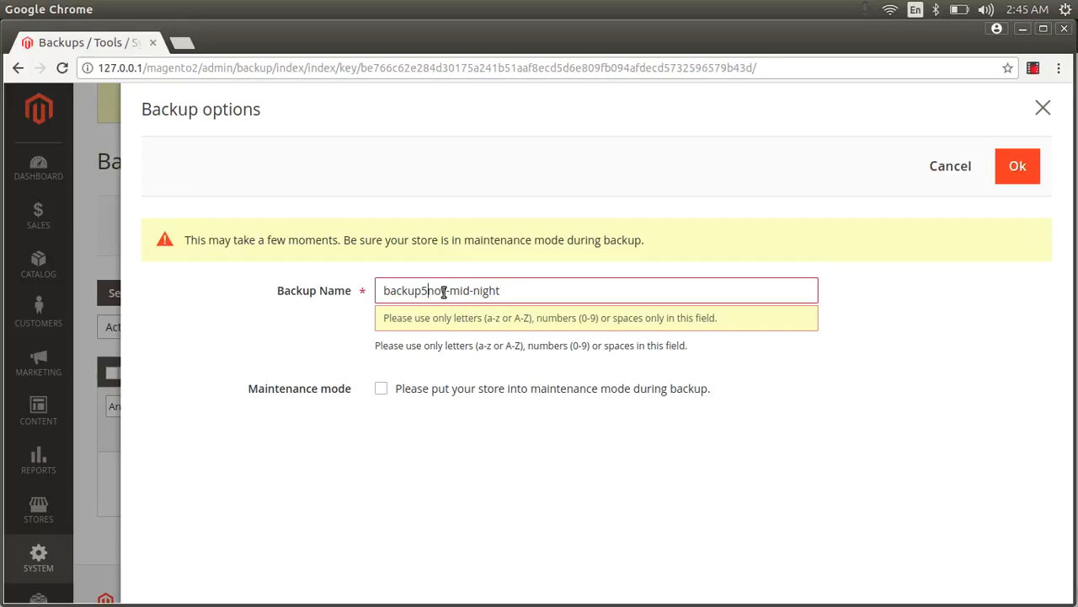
{"action": "left_click", "coordinate": [451, 290]}
{"action": "key", "text": "BackSpace"}
{"action": "left_click", "coordinate": [472, 291]}
{"action": "key", "text": "BackSpace"}
{"action": "left_click", "coordinate": [1019, 167]}
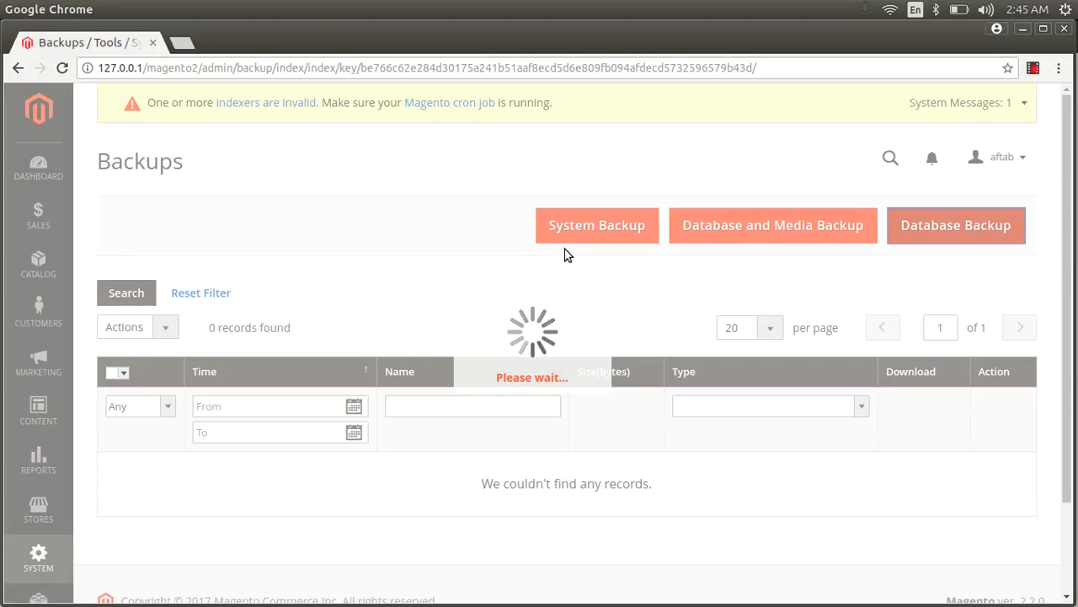
{"action": "mouse_move", "coordinate": [2, 236]}
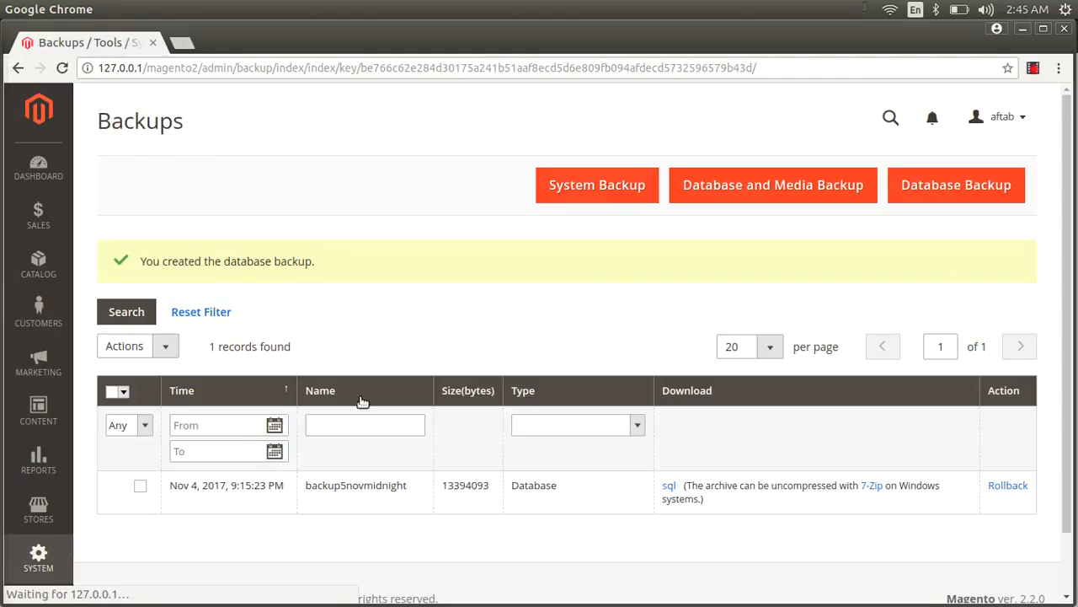
{"action": "scroll", "coordinate": [733, 474], "scroll_direction": "down", "scroll_amount": 2}
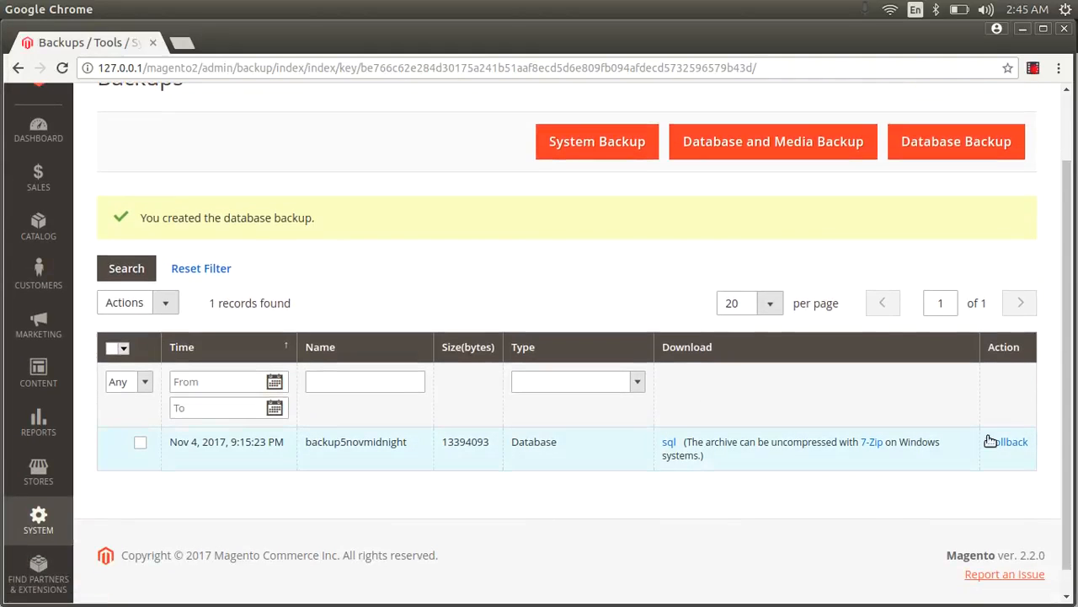
{"action": "mouse_move", "coordinate": [2, 362]}
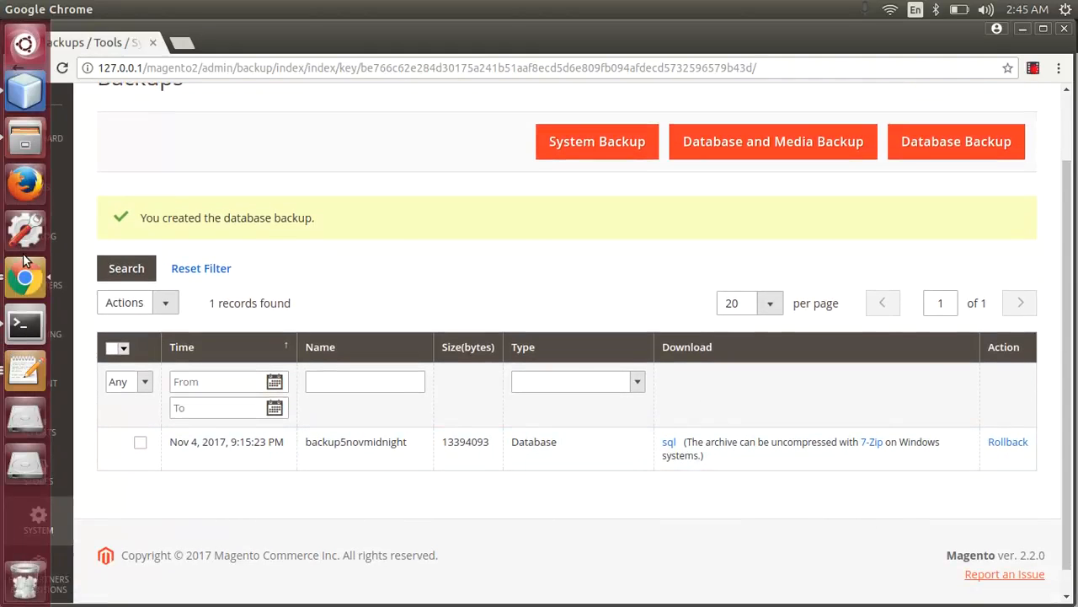
Open /var/www/html/magento2/var in Files and select its backups folder.
{"action": "left_click", "coordinate": [26, 139]}
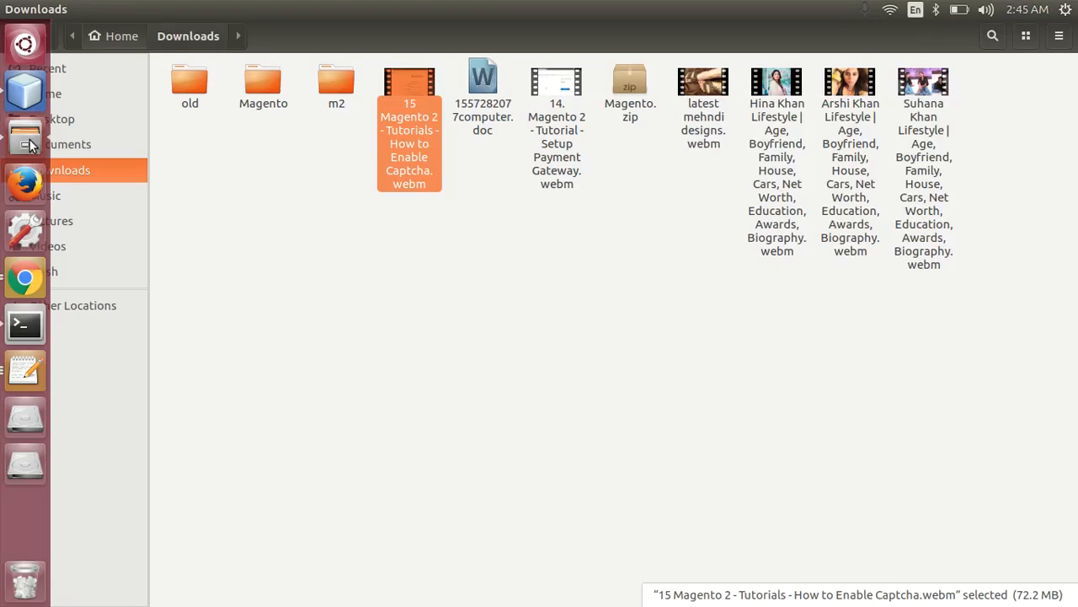
{"action": "key", "text": "ctrl+l"}
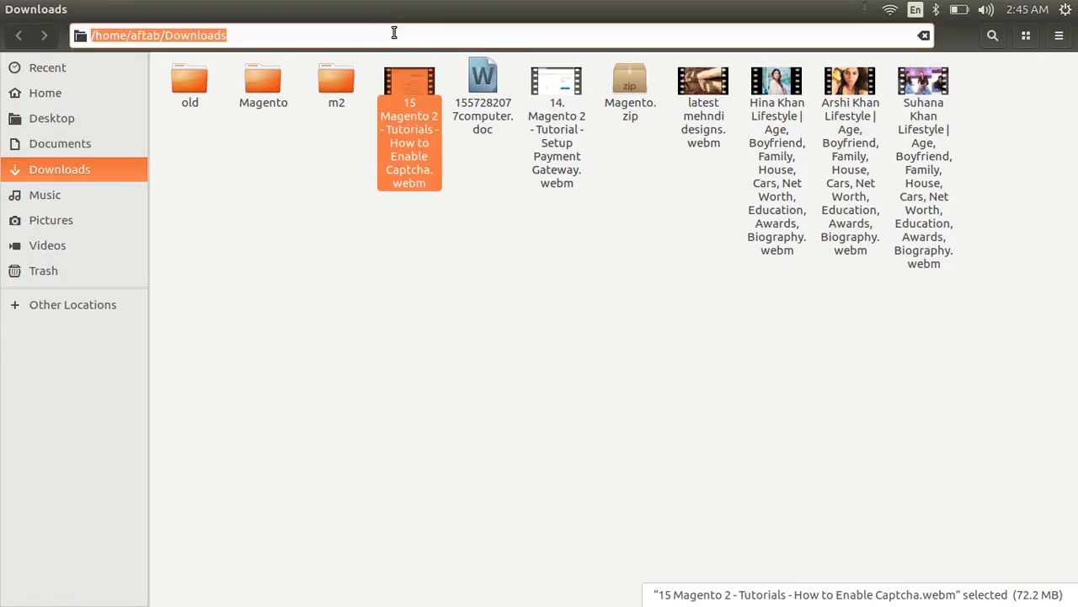
{"action": "type", "text": "/var/www/html"}
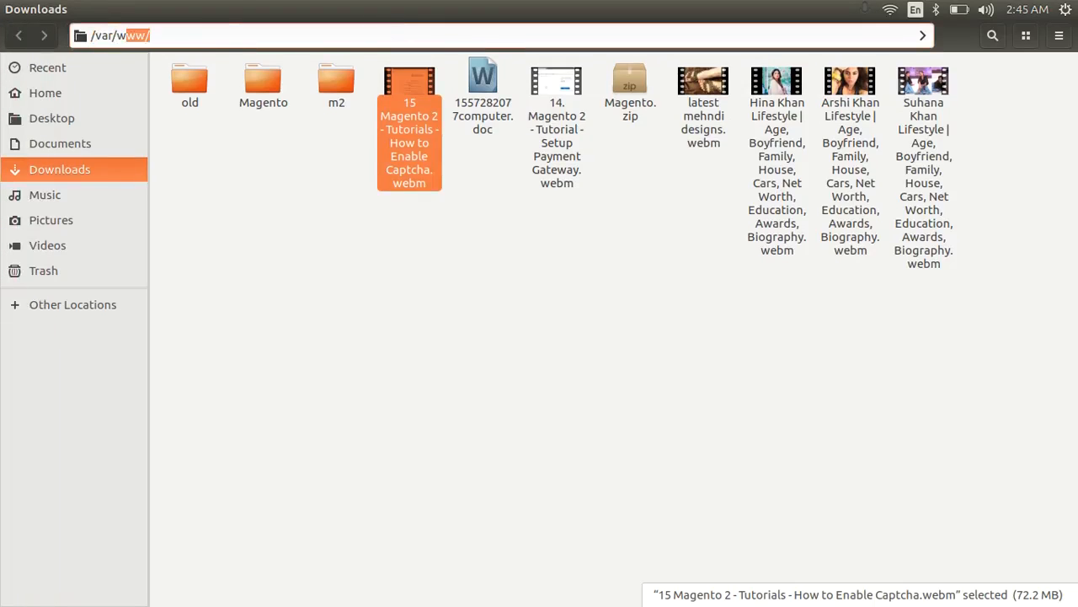
{"action": "key", "text": "Return"}
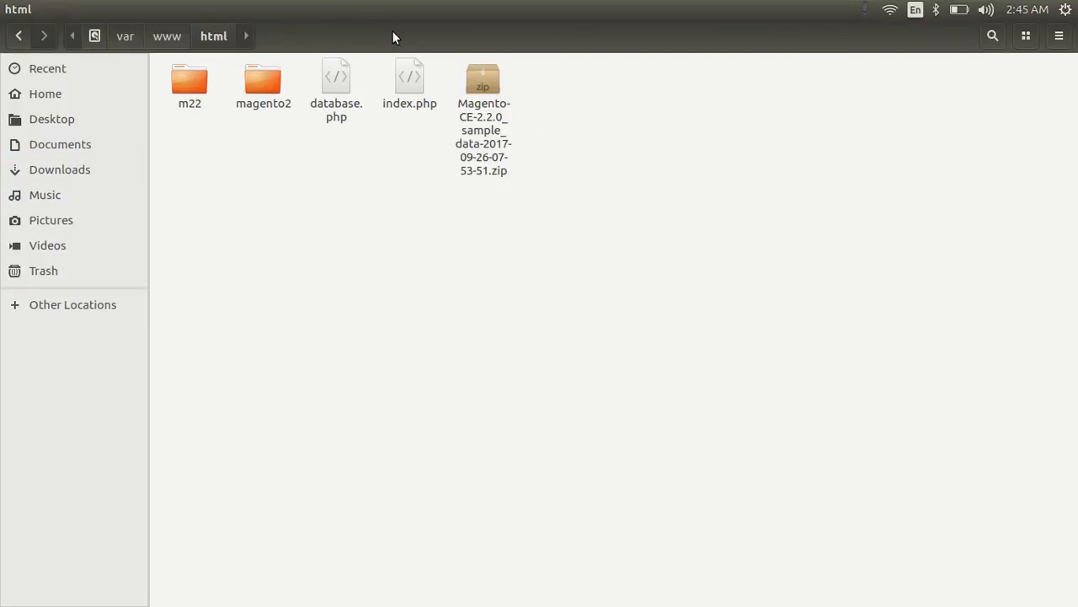
{"action": "left_click", "coordinate": [262, 96]}
{"action": "double_click", "coordinate": [262, 96]}
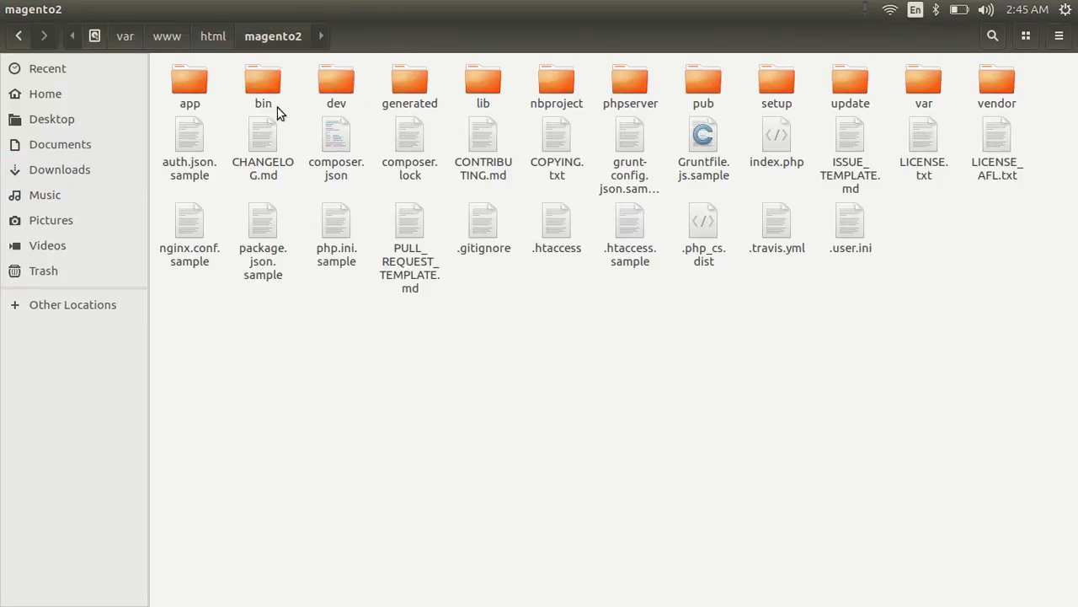
{"action": "double_click", "coordinate": [929, 77]}
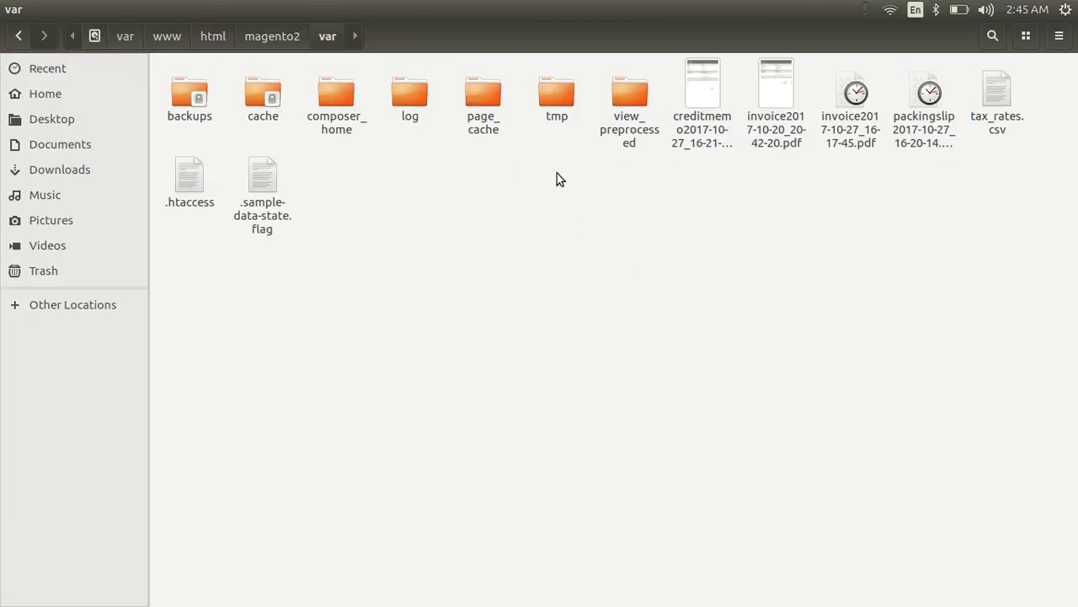
{"action": "left_click", "coordinate": [199, 108]}
{"action": "mouse_move", "coordinate": [2, 180]}
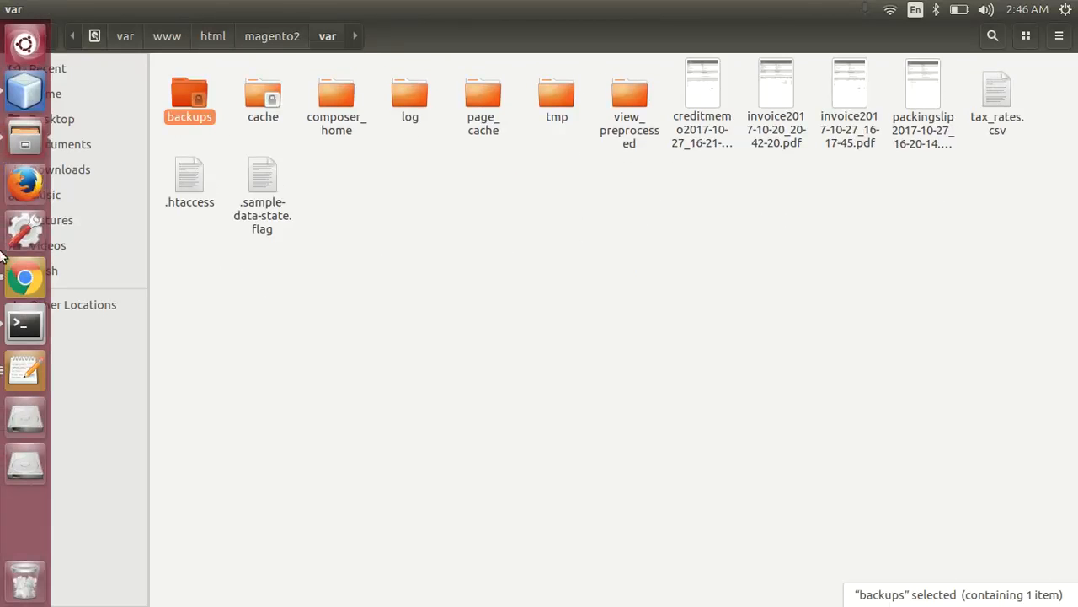
{"action": "left_click", "coordinate": [20, 323]}
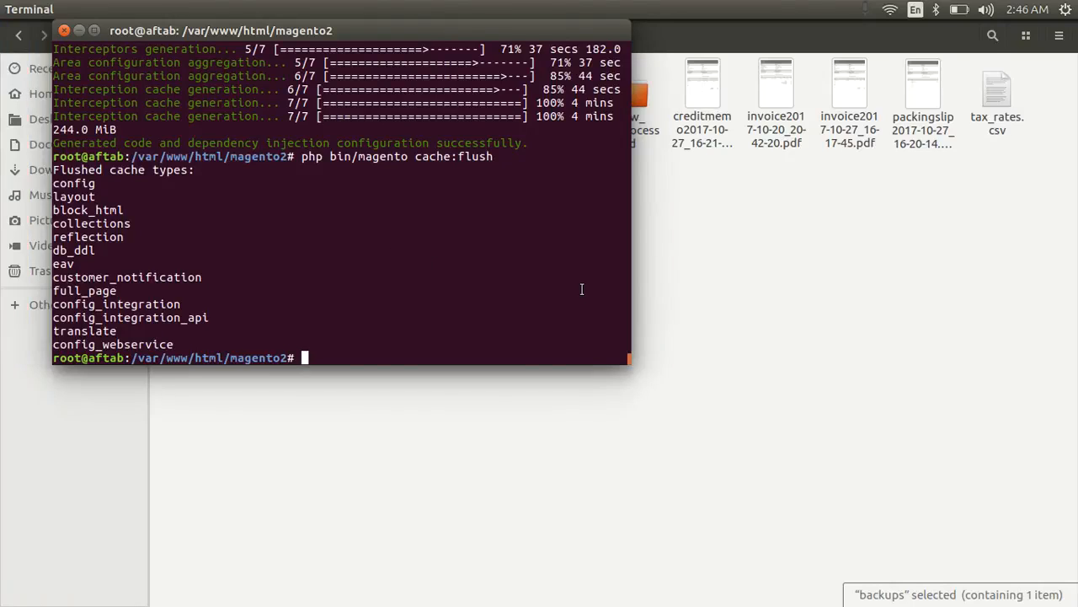
Enter chmod -R 777 var/ in the terminal after correcting mistyped attempts.
{"action": "type", "text": "chmod -R aft"}
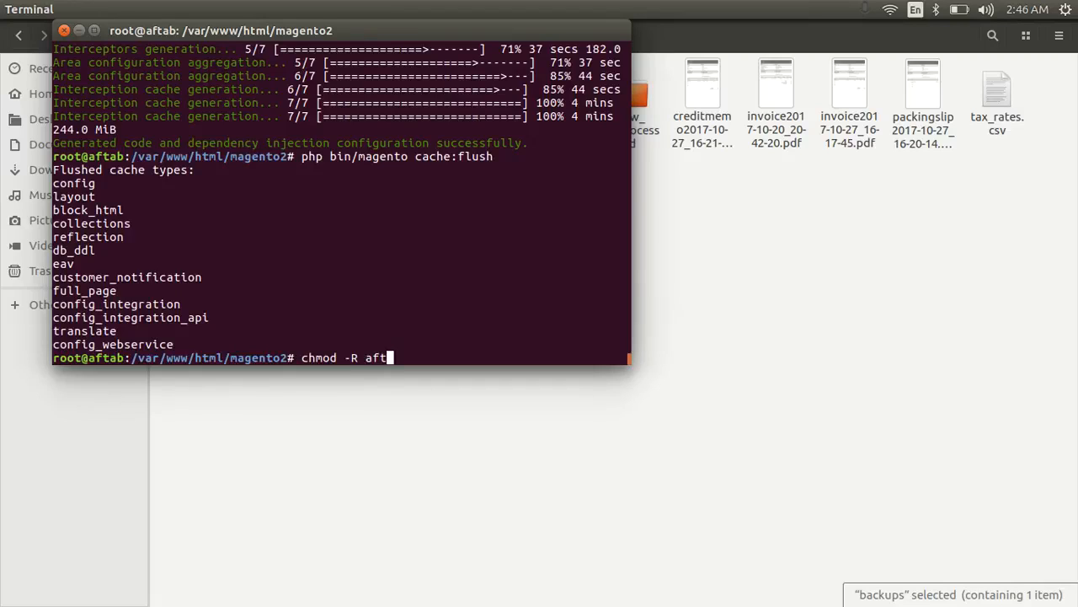
{"action": "key", "text": "BackSpace"}
{"action": "key", "text": "BackSpace"}
{"action": "key", "text": "BackSpace"}
{"action": "key", "text": "BackSpace"}
{"action": "key", "text": "BackSpace"}
{"action": "key", "text": "BackSpace"}
{"action": "key", "text": "BackSpace"}
{"action": "key", "text": "BackSpace"}
{"action": "key", "text": "BackSpace"}
{"action": "key", "text": "BackSpace"}
{"action": "key", "text": "BackSpace"}
{"action": "key", "text": "BackSpace"}
{"action": "type", "text": "chown"}
{"action": "key", "text": "BackSpace"}
{"action": "key", "text": "BackSpace"}
{"action": "key", "text": "BackSpace"}
{"action": "key", "text": "BackSpace"}
{"action": "key", "text": "BackSpace"}
{"action": "key", "text": "BackSpace"}
{"action": "type", "text": "chmod -R 777 var/"}
Run the chmod, confirm the backup5novmidnight .sql file sits in var/backups, return to Chrome.
{"action": "key", "text": "Return"}
{"action": "key", "text": "alt+Tab"}
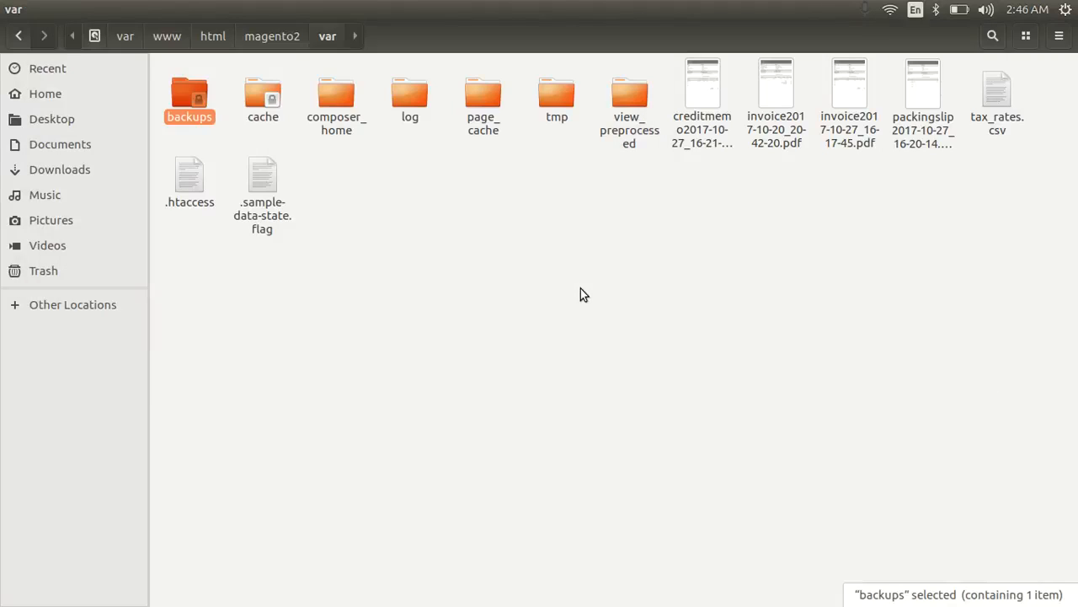
{"action": "double_click", "coordinate": [191, 89]}
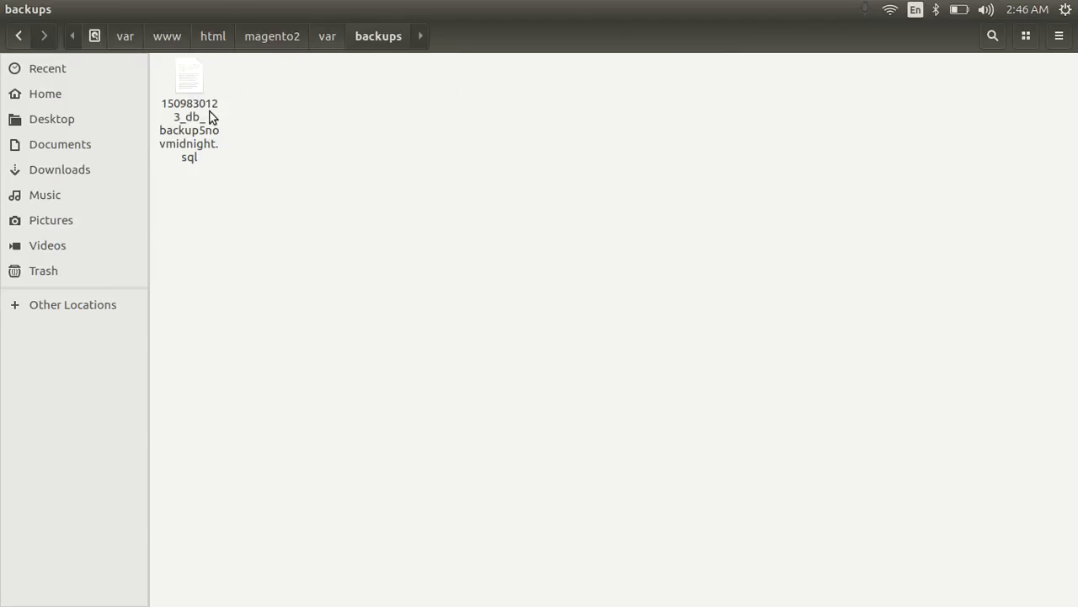
{"action": "left_click", "coordinate": [185, 110]}
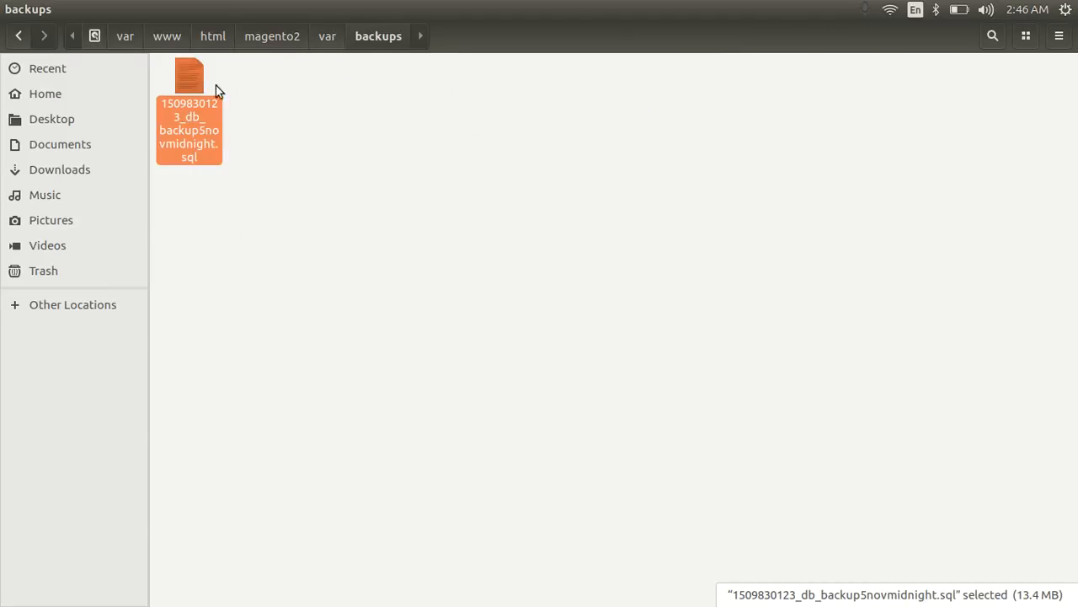
{"action": "left_click_drag", "start_coordinate": [329, 236], "coordinate": [185, 88]}
{"action": "key", "text": "alt+Tab"}
{"action": "key", "text": "alt+Tab"}
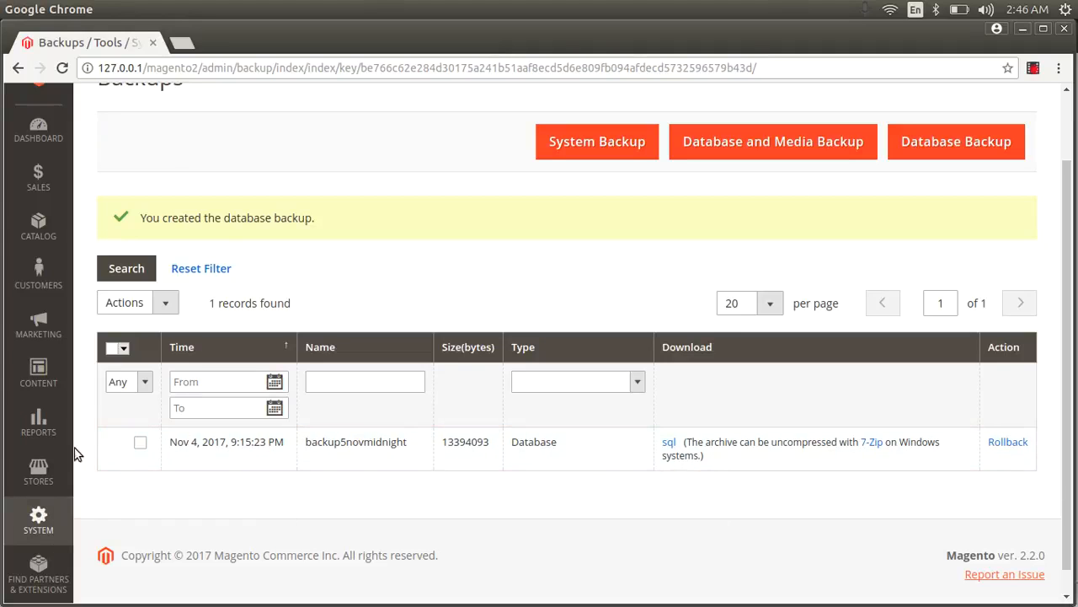
Tick the existing backup row and launch a Database and Media Backup named mediabackup.
{"action": "left_click", "coordinate": [140, 441]}
{"action": "left_click", "coordinate": [758, 142]}
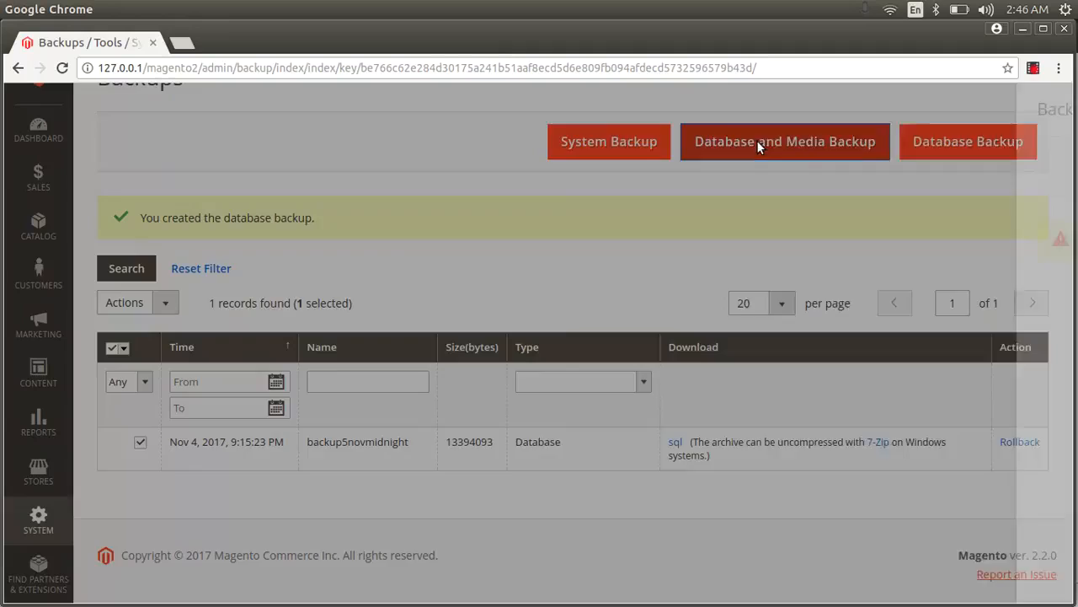
{"action": "left_click", "coordinate": [446, 292]}
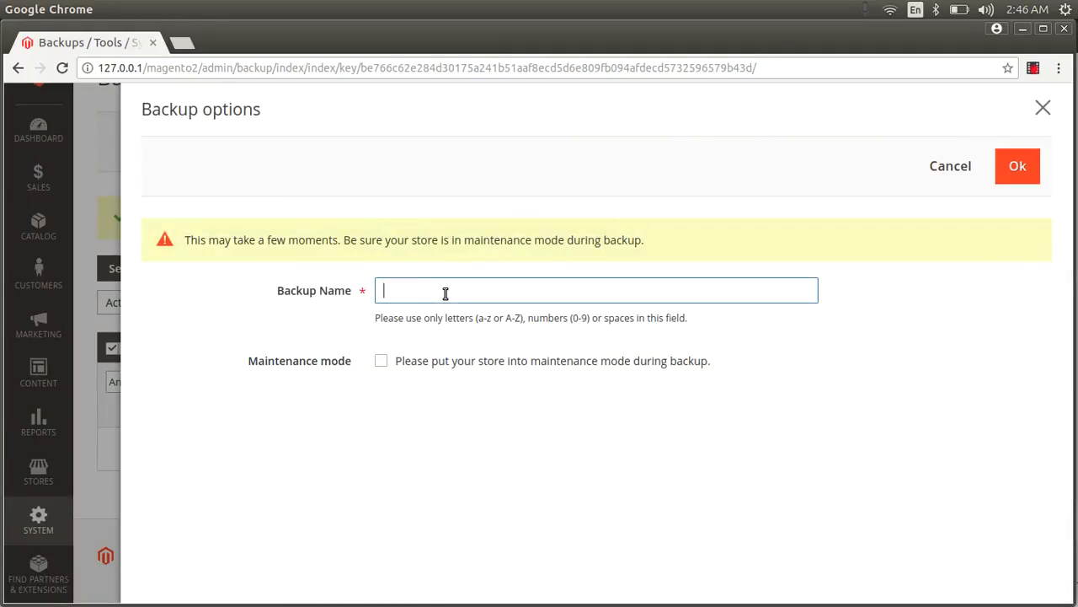
{"action": "type", "text": "mediabackup"}
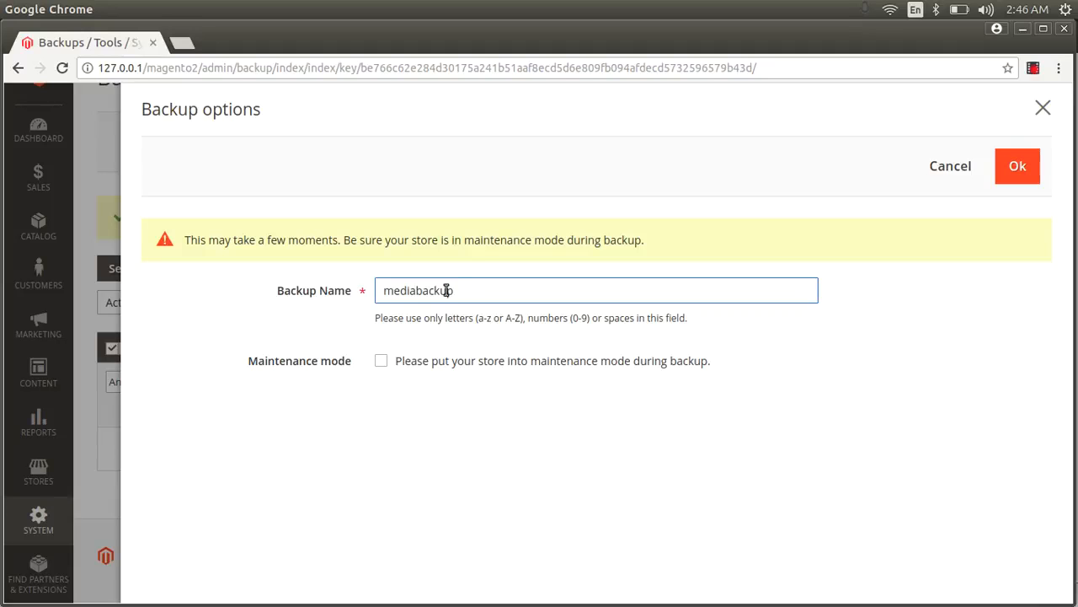
{"action": "left_click", "coordinate": [1020, 165]}
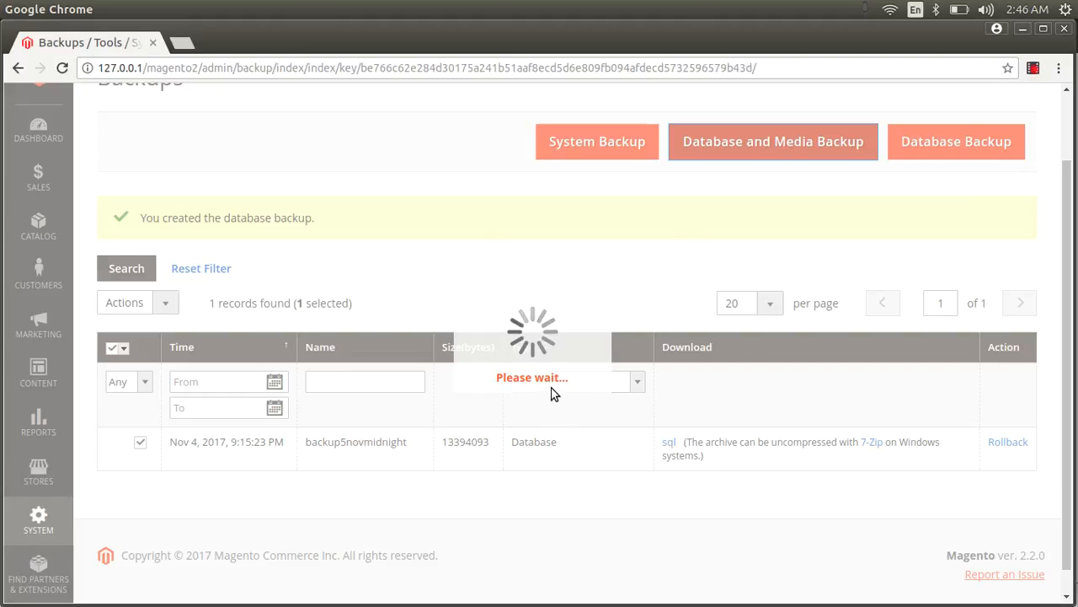
Recheck the var/backups folder in Files, then go back to the processing backup in Chrome.
{"action": "key", "text": "alt+Tab"}
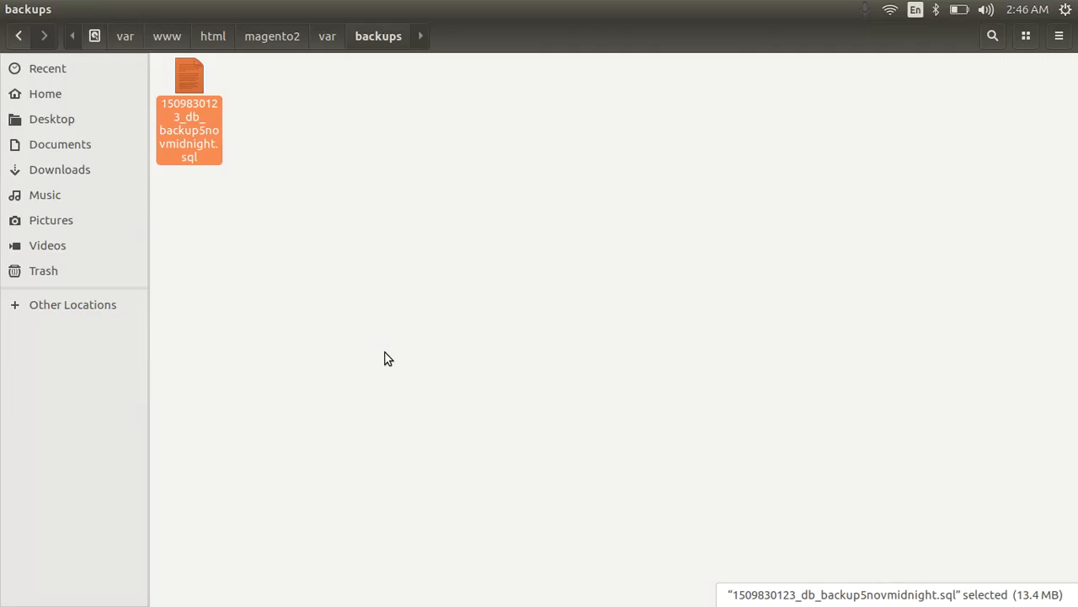
{"action": "left_click", "coordinate": [387, 359]}
{"action": "left_click", "coordinate": [340, 37]}
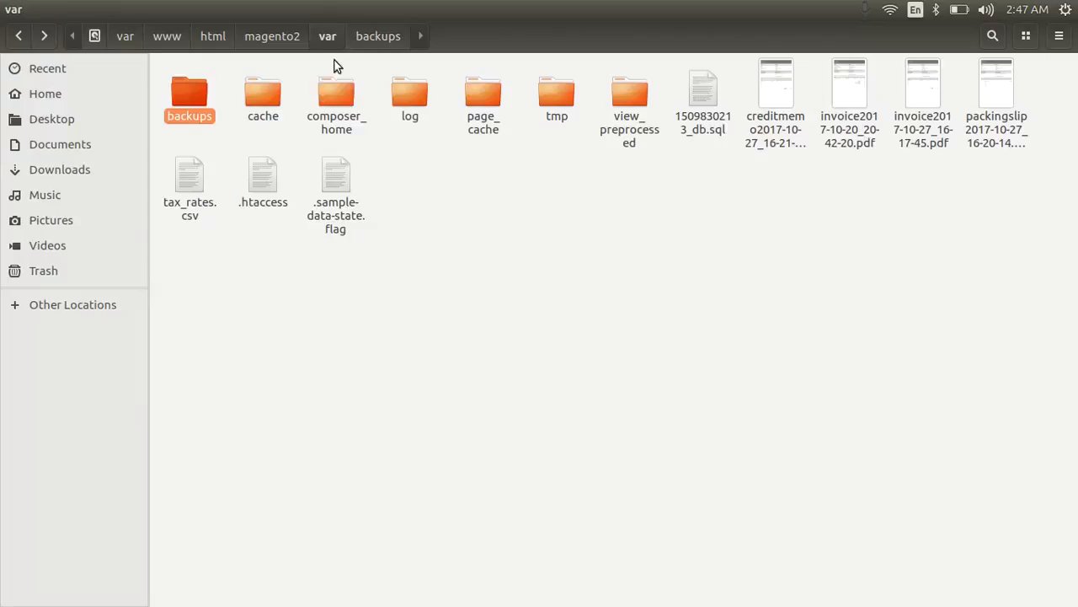
{"action": "double_click", "coordinate": [182, 86]}
{"action": "key", "text": "alt+Tab"}
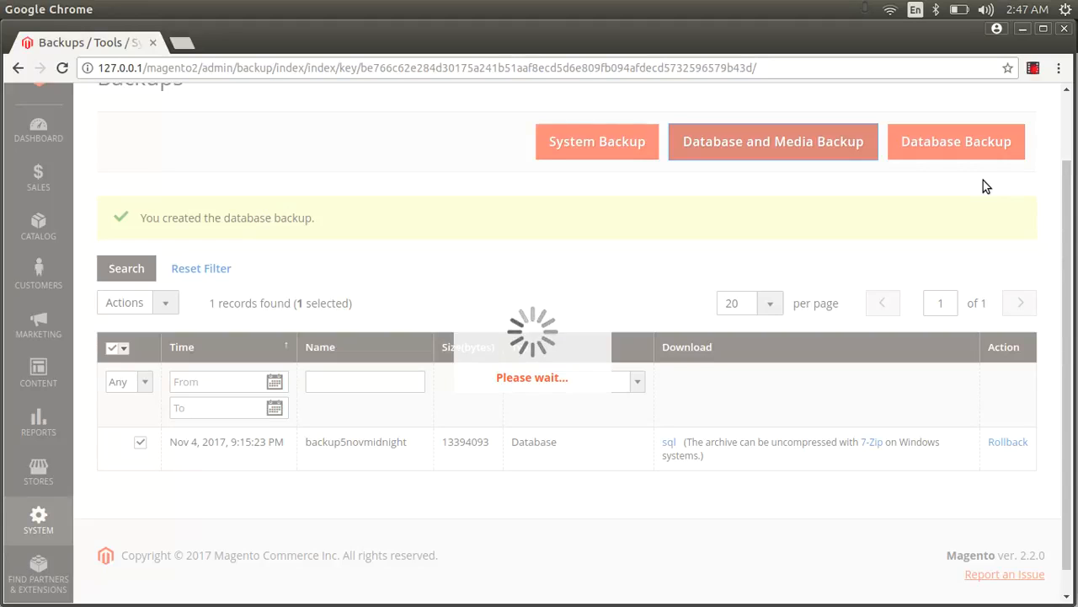
Move from var up to the magento2 installation folder and clear the selection.
{"action": "key", "text": "alt+Tab"}
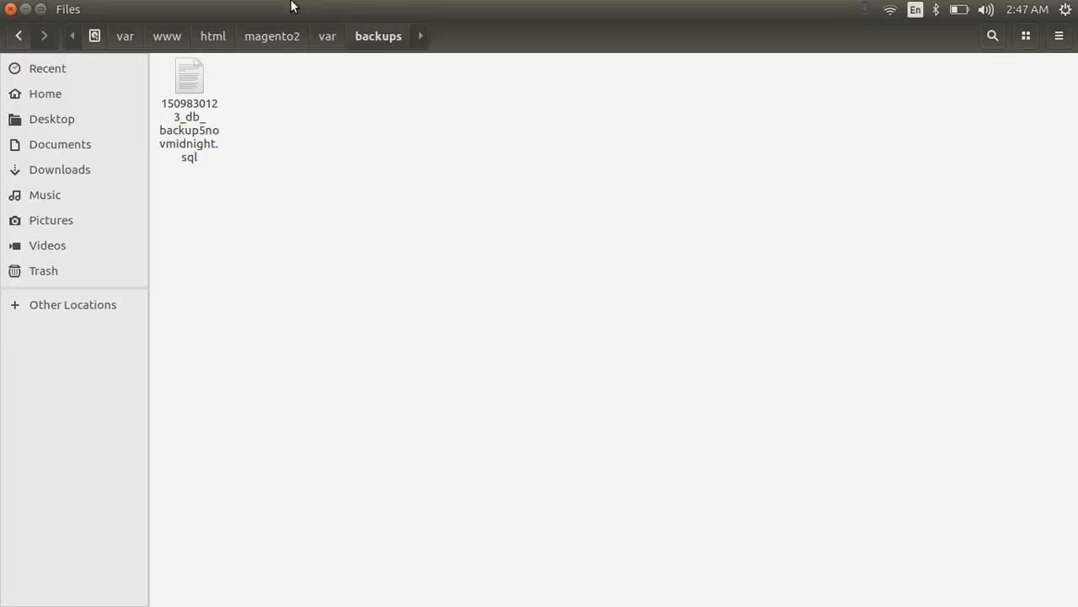
{"action": "left_click", "coordinate": [327, 37]}
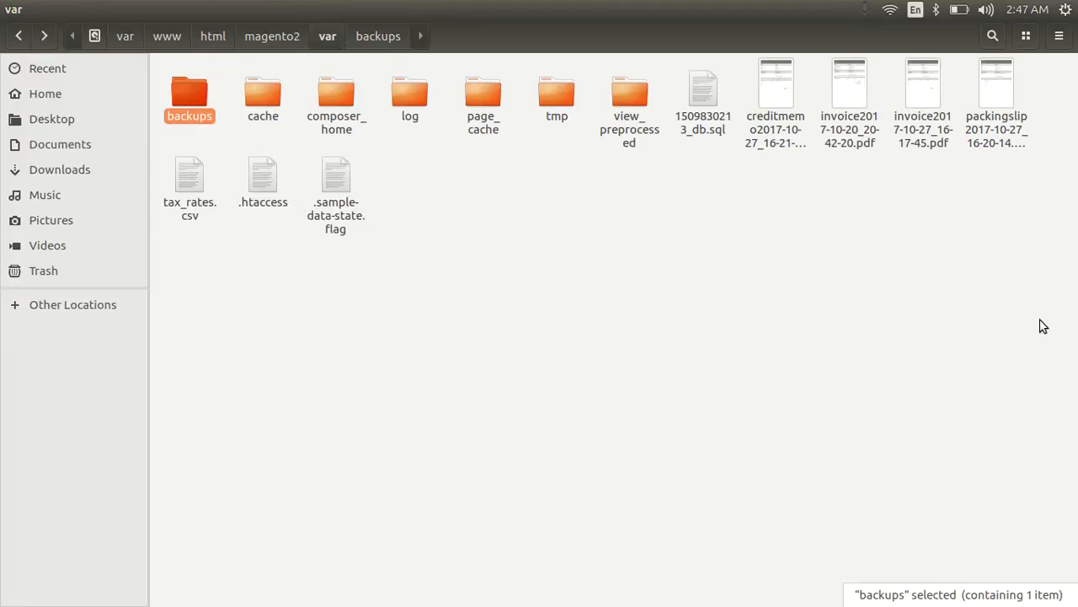
{"action": "left_click_drag", "start_coordinate": [1041, 320], "coordinate": [211, 65]}
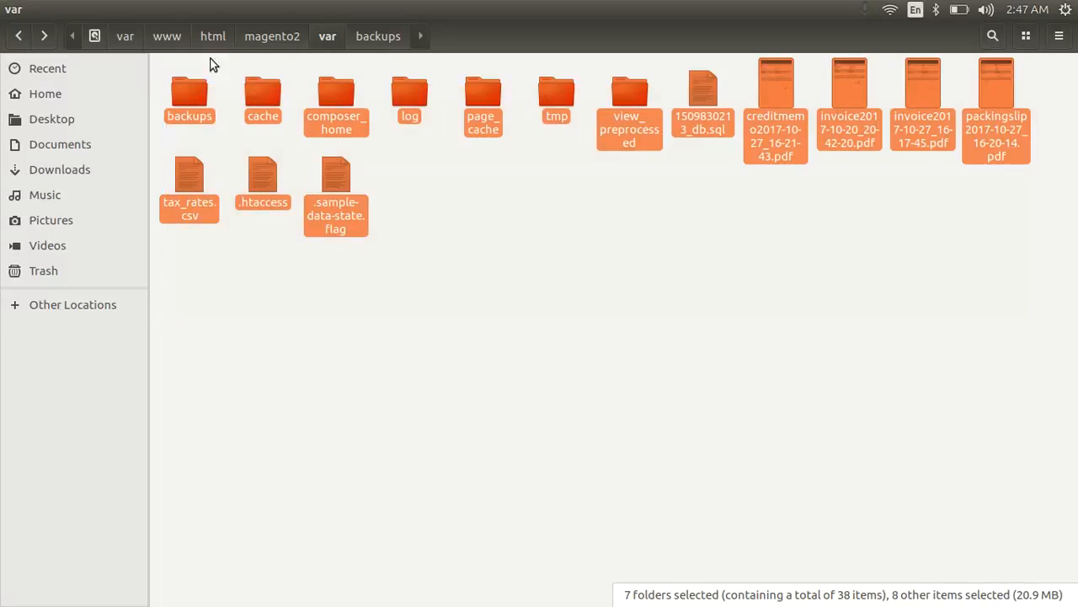
{"action": "left_click", "coordinate": [278, 37]}
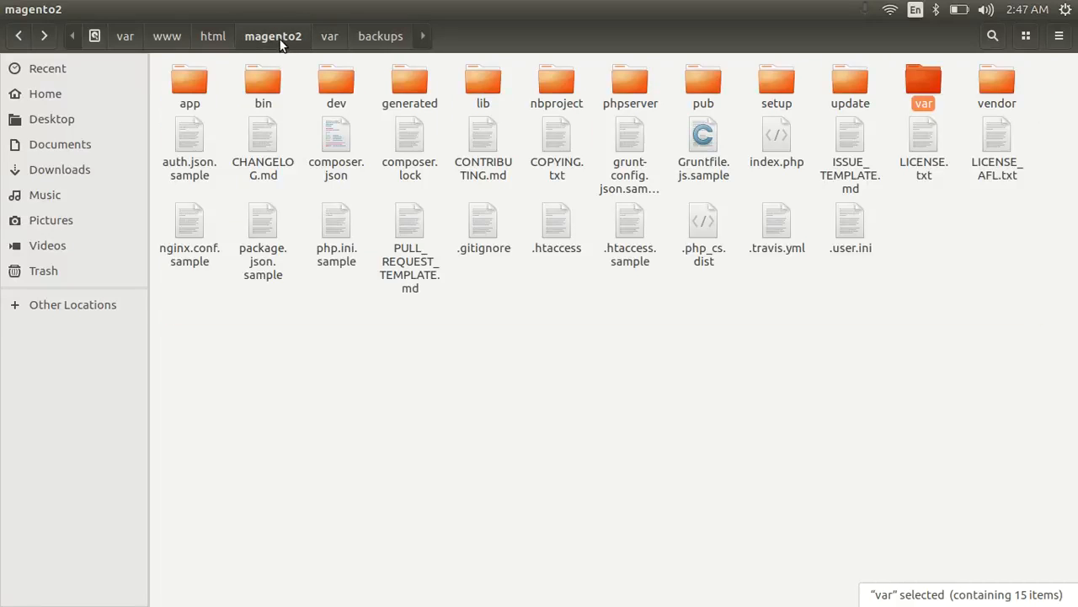
{"action": "left_click", "coordinate": [981, 299]}
Insert a blank line after '2. Change backend URL' in the gedit security notes.
{"action": "key", "text": "alt+Tab"}
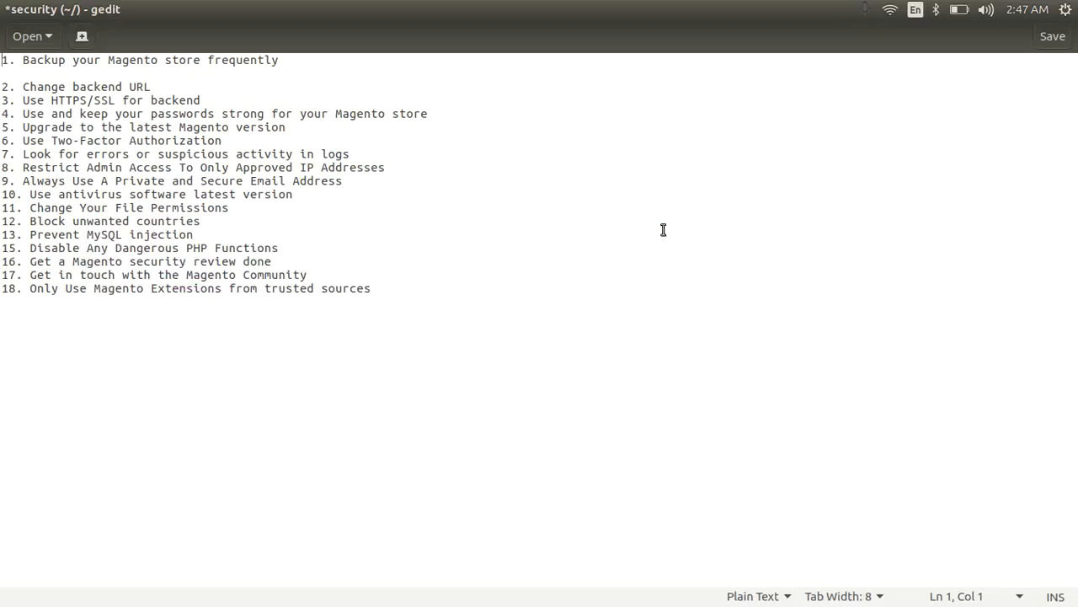
{"action": "left_click_drag", "start_coordinate": [160, 90], "coordinate": [2, 91]}
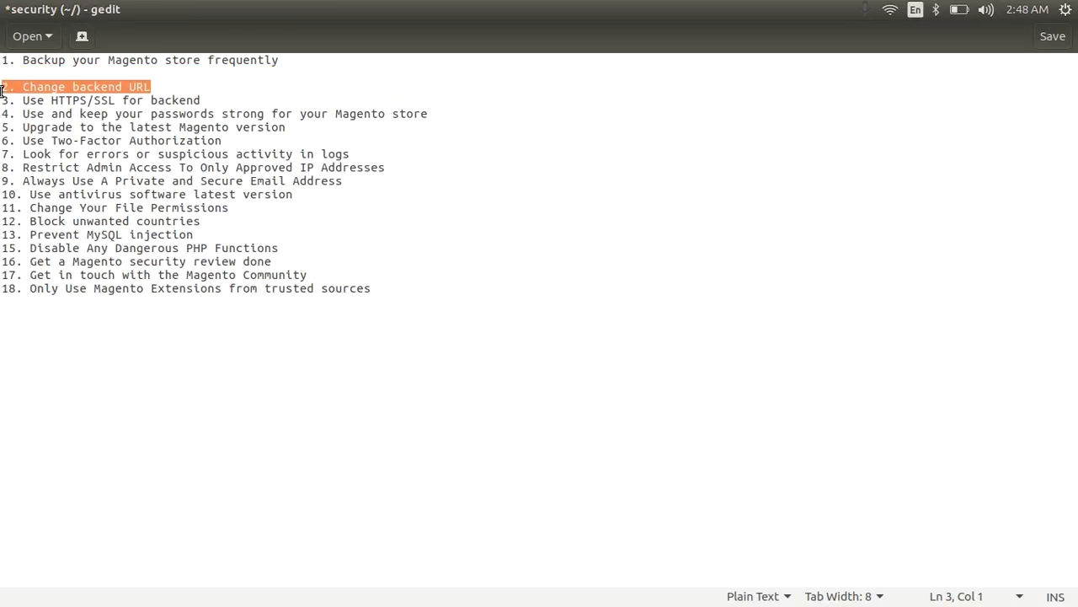
{"action": "left_click", "coordinate": [158, 86]}
{"action": "key", "text": "Return"}
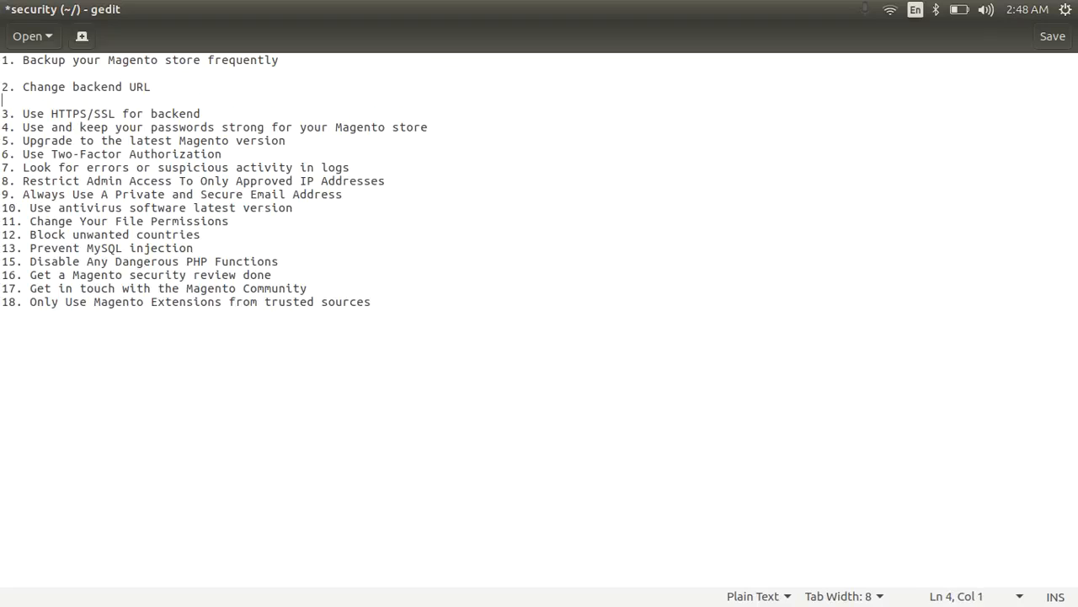
{"action": "key", "text": "alt+Tab"}
{"action": "key", "text": "alt+Tab"}
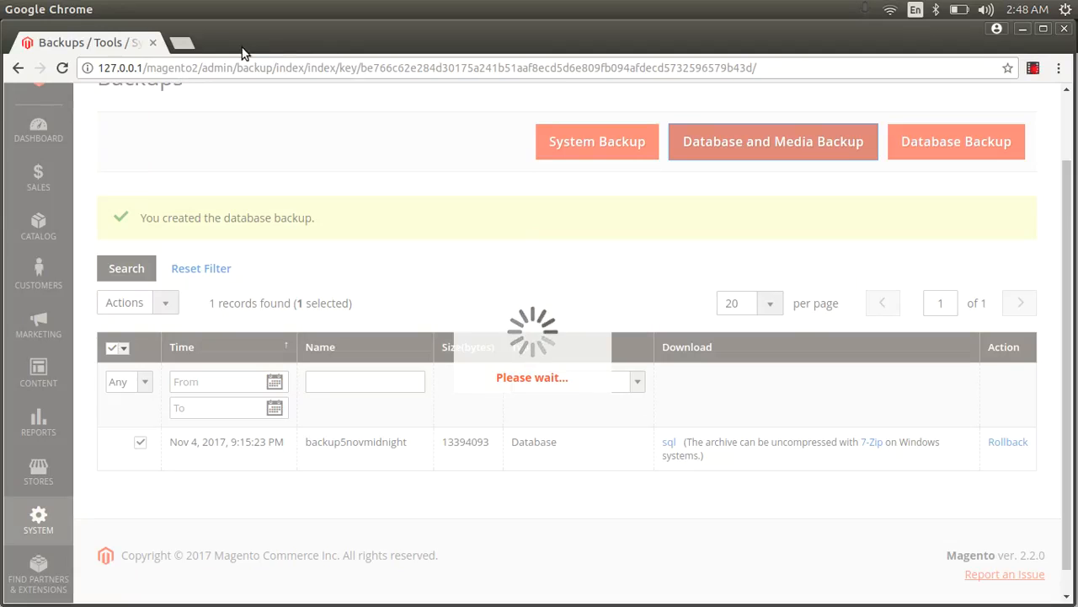
Load 127.0.0.1/magento2/admin in a new Chrome tab.
{"action": "left_click", "coordinate": [184, 42]}
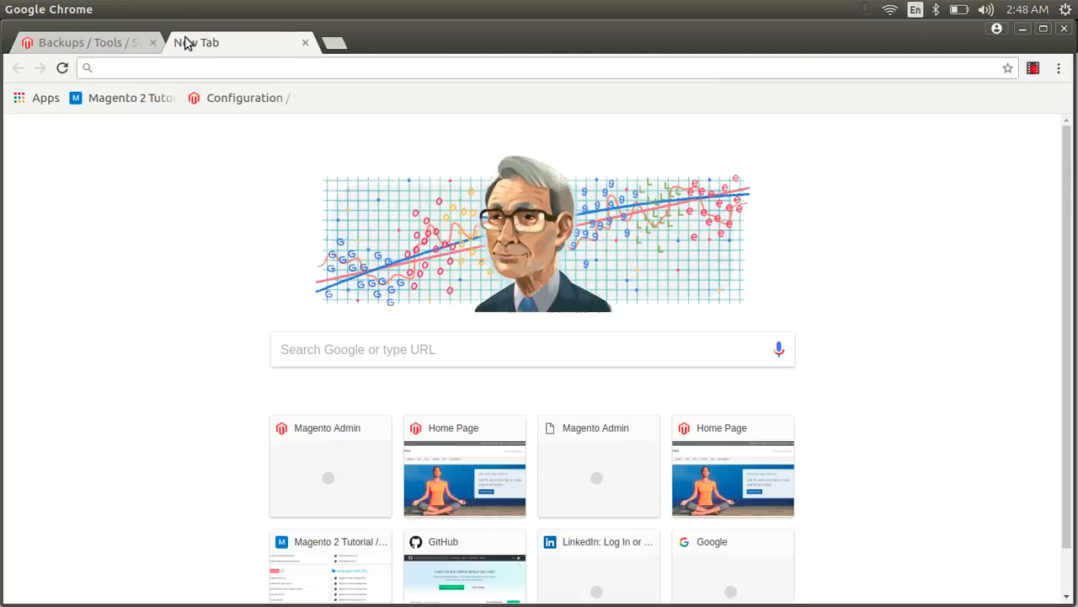
{"action": "type", "text": "12"}
{"action": "left_click", "coordinate": [204, 67]}
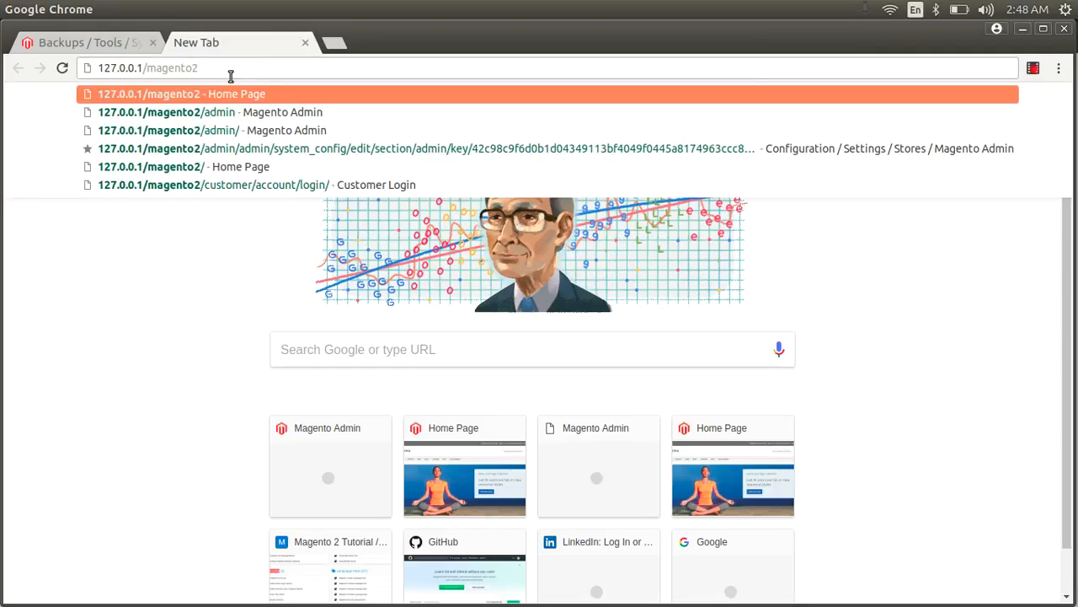
{"action": "type", "text": "/admin"}
{"action": "key", "text": "Return"}
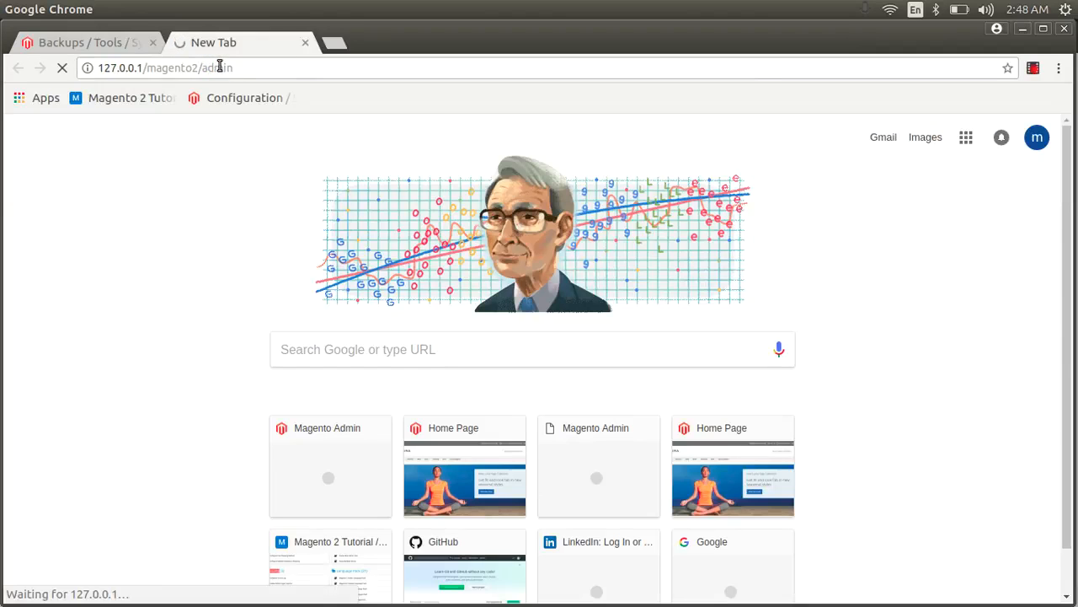
{"action": "double_click", "coordinate": [220, 68]}
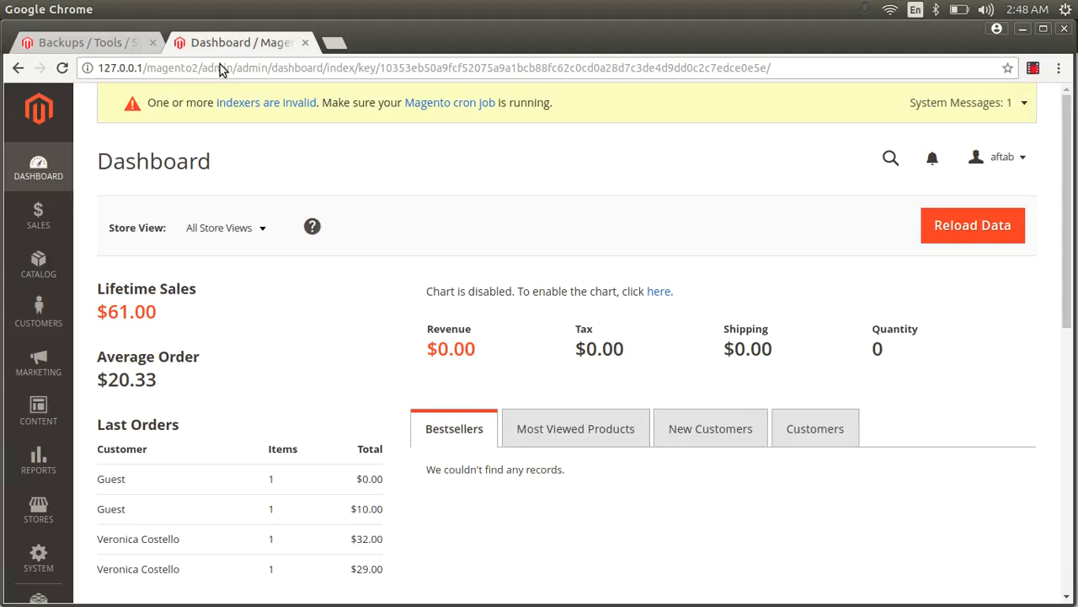
Return to the Backups tab and scroll down to the mediabackup and backup5novmidnight entries.
{"action": "left_click", "coordinate": [59, 41]}
{"action": "scroll", "coordinate": [651, 506], "scroll_direction": "down", "scroll_amount": 3}
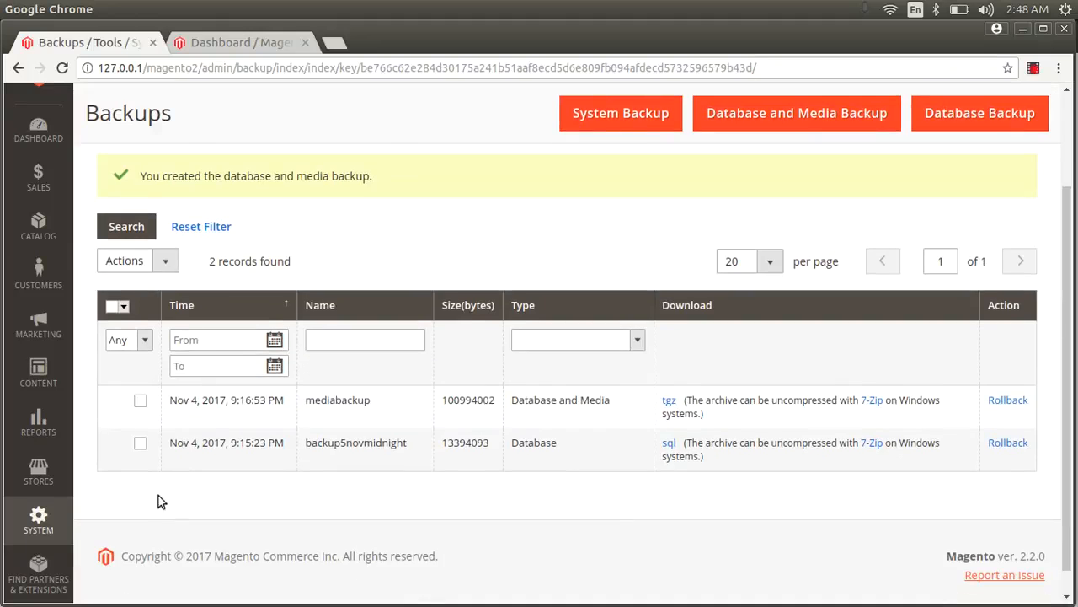
{"action": "key", "text": "alt+Tab"}
{"action": "key", "text": "alt+Tab"}
{"action": "key", "text": "alt+Tab"}
{"action": "key", "text": "alt+Tab"}
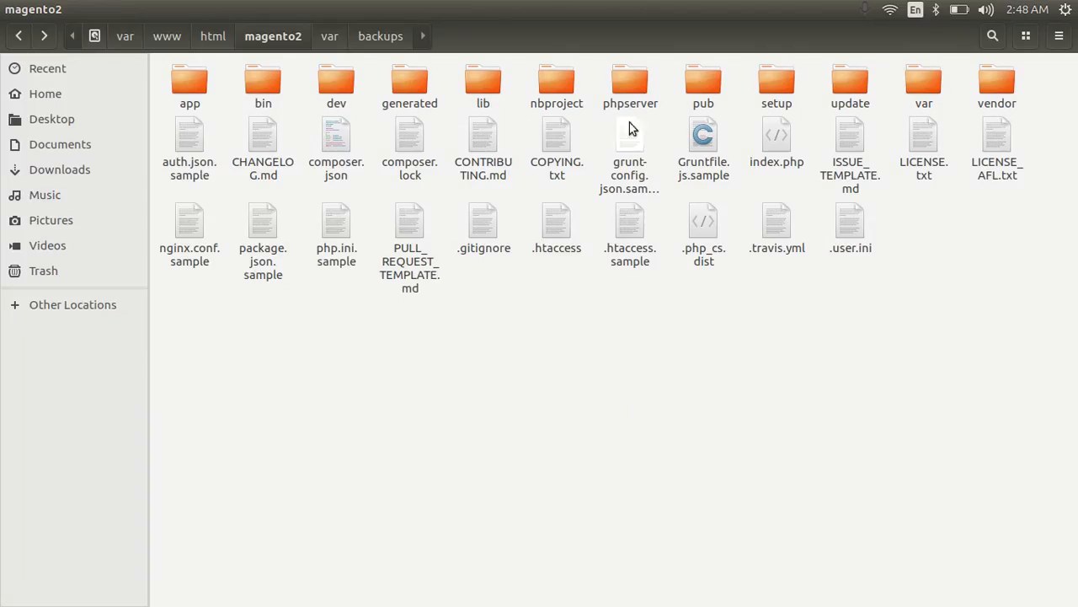
Open var/backups in Files and select the media backup .tgz archive.
{"action": "double_click", "coordinate": [918, 79]}
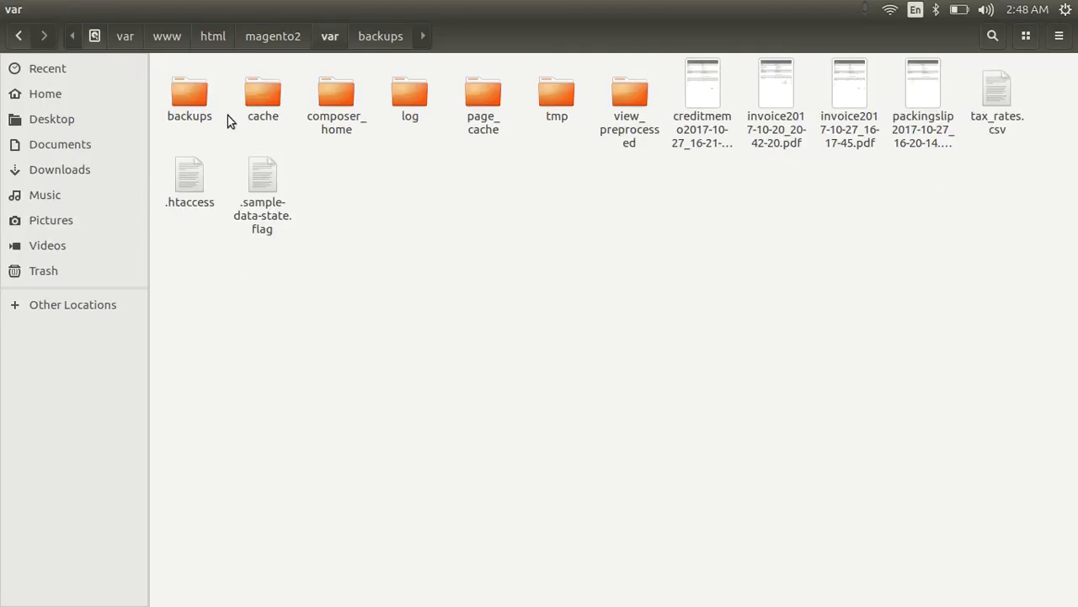
{"action": "left_click", "coordinate": [202, 95]}
{"action": "double_click", "coordinate": [202, 95]}
{"action": "left_click", "coordinate": [275, 105]}
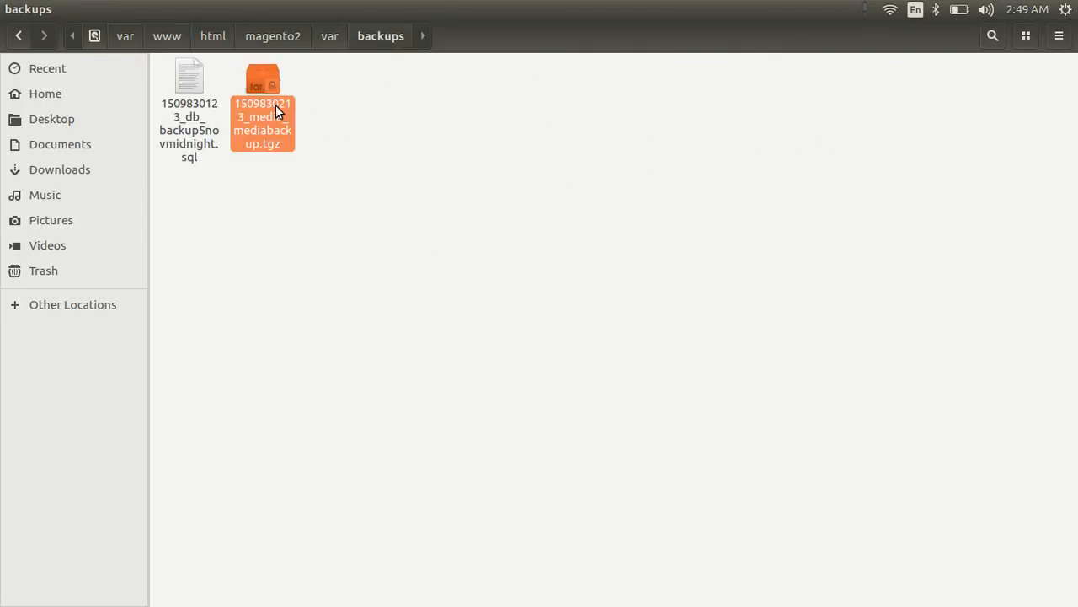
Rerun the recursive chmod on var in Terminal, then reselect the media archive.
{"action": "key", "text": "alt+Tab"}
{"action": "key", "text": "alt+Tab"}
{"action": "key", "text": "alt+Tab"}
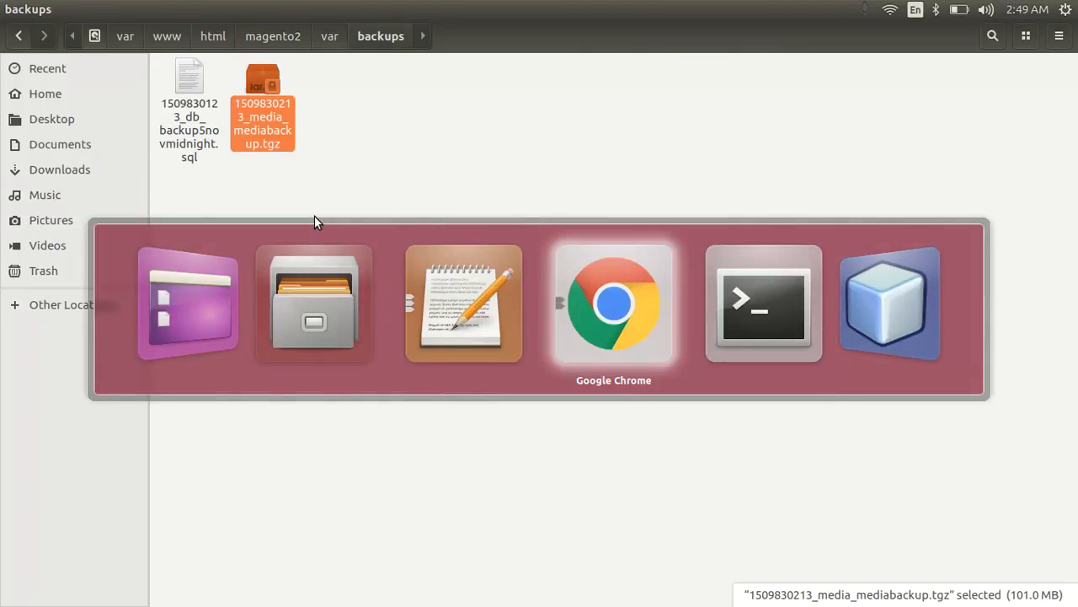
{"action": "key", "text": "Up"}
{"action": "key", "text": "Return"}
{"action": "key", "text": "Return"}
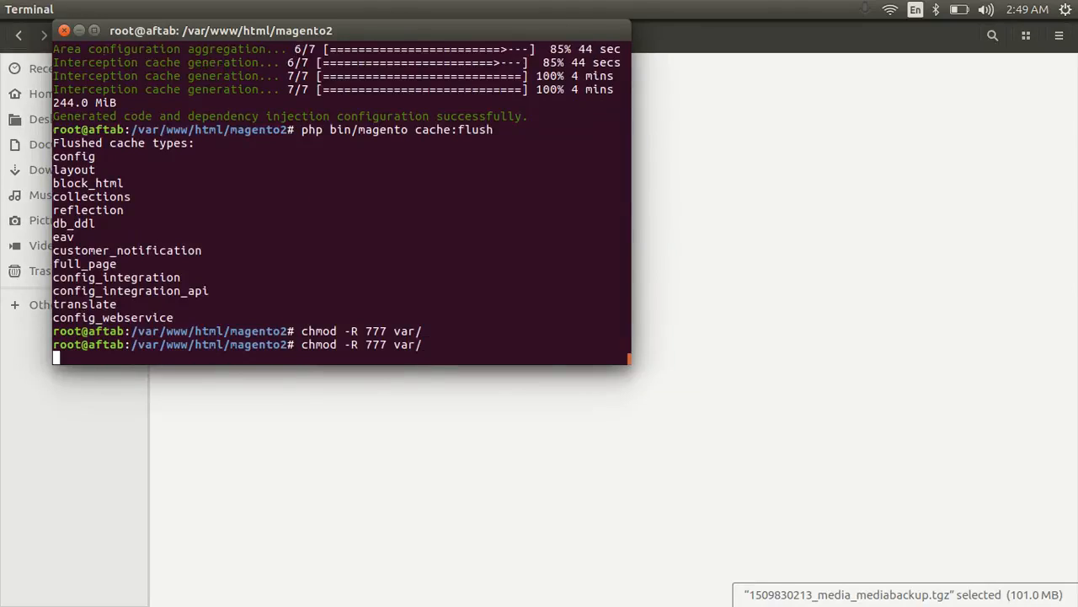
{"action": "key", "text": "alt+Tab"}
{"action": "left_click", "coordinate": [317, 221]}
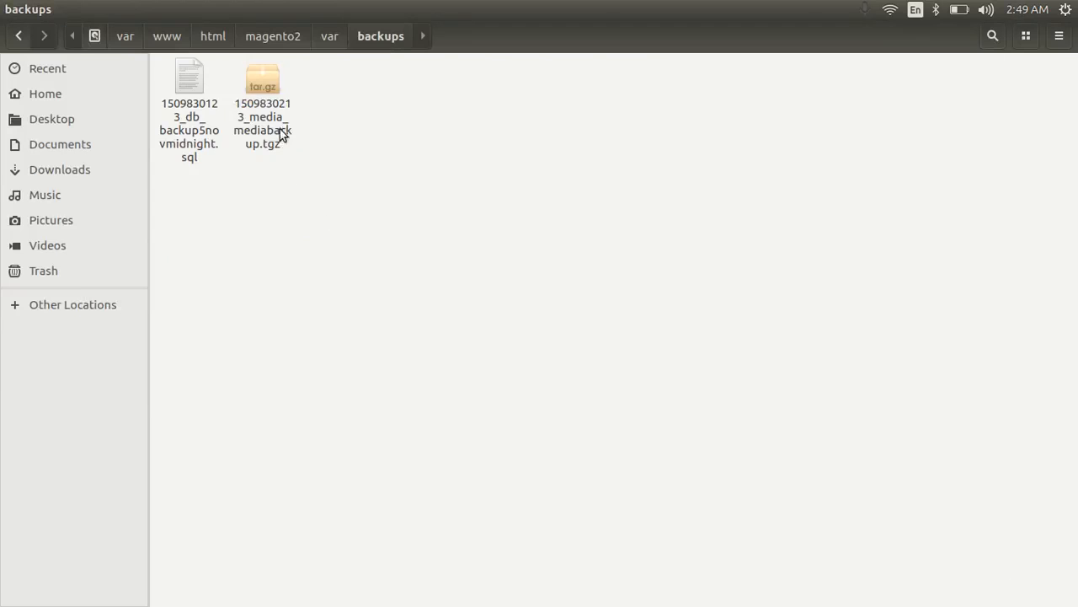
{"action": "left_click", "coordinate": [276, 118]}
{"action": "right_click", "coordinate": [276, 117]}
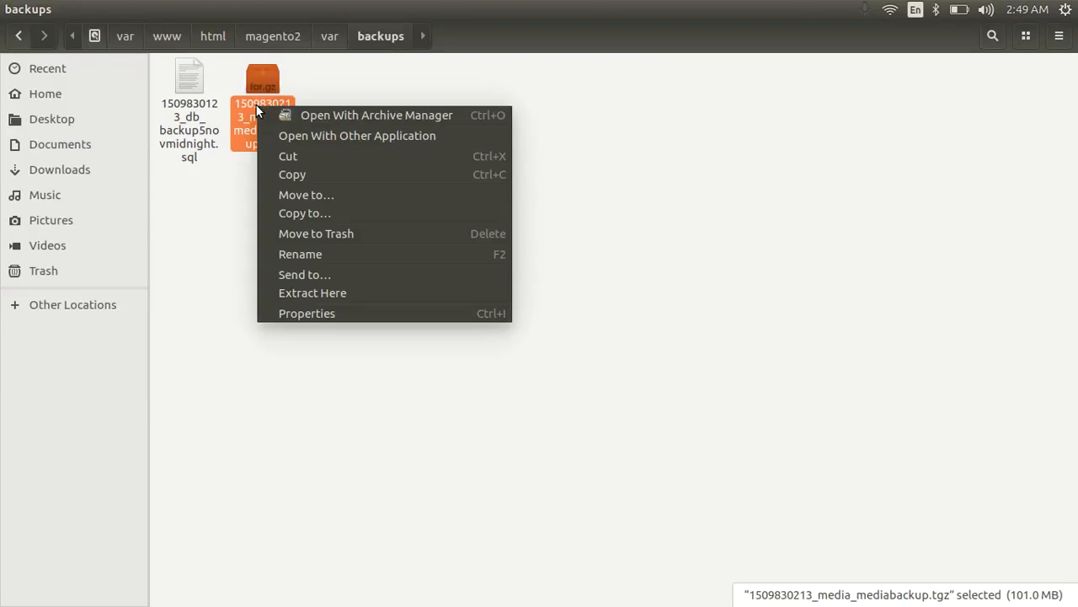
{"action": "left_click", "coordinate": [323, 294]}
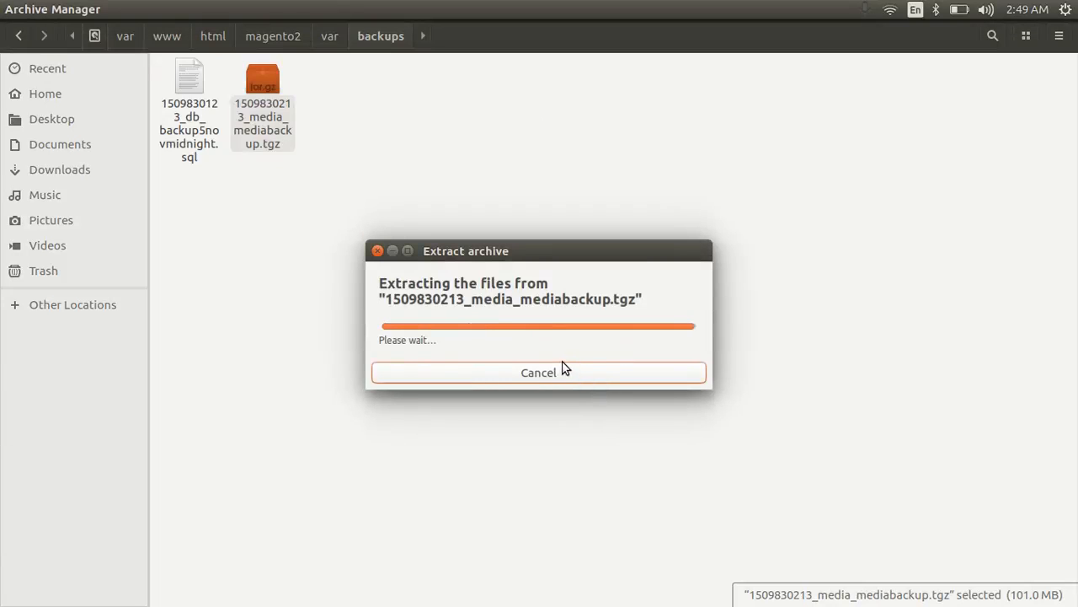
{"action": "left_click", "coordinate": [558, 337]}
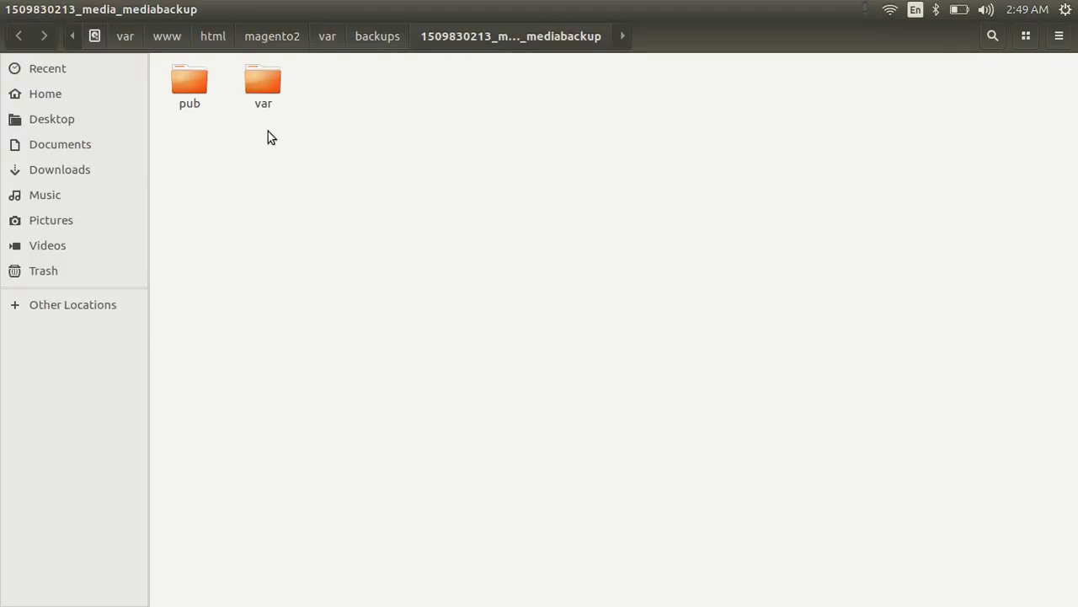
Inspect the extracted pub and var folders, then return to backups.
{"action": "double_click", "coordinate": [191, 81]}
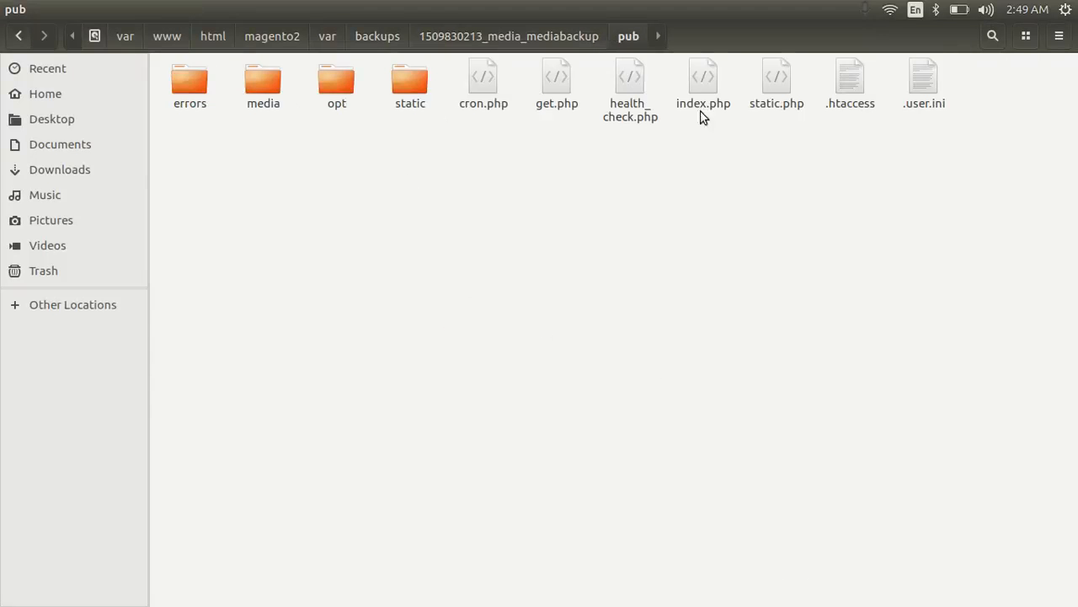
{"action": "key", "text": "BackSpace"}
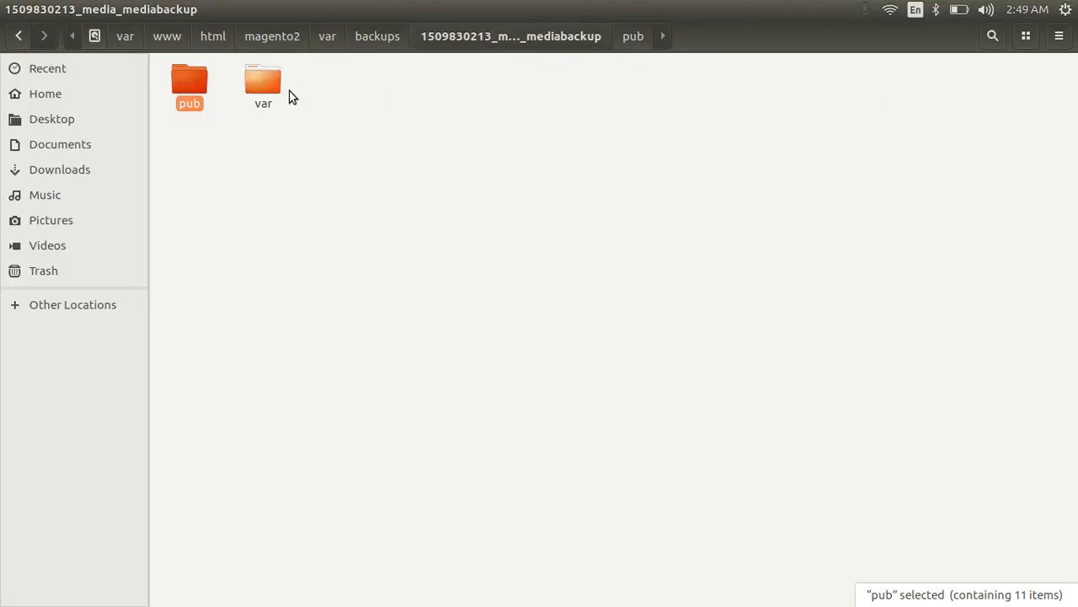
{"action": "double_click", "coordinate": [273, 77]}
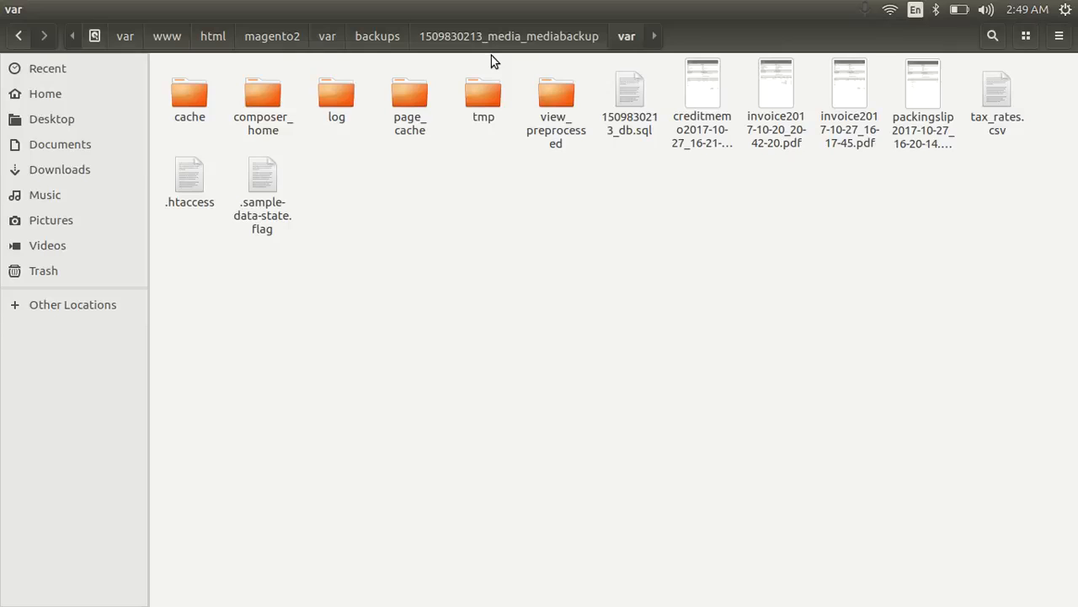
{"action": "left_click", "coordinate": [394, 38]}
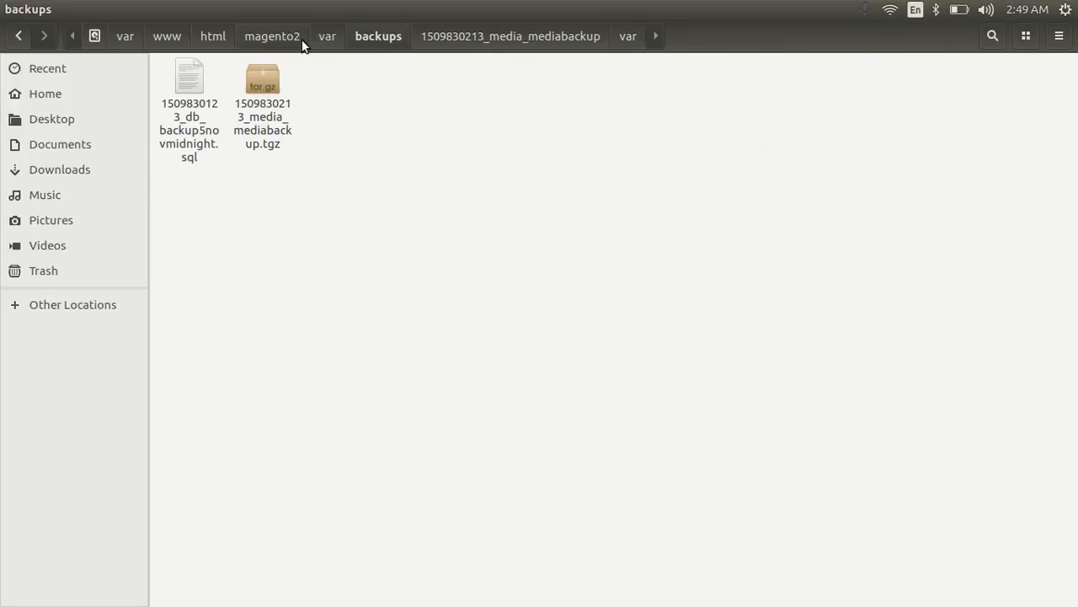